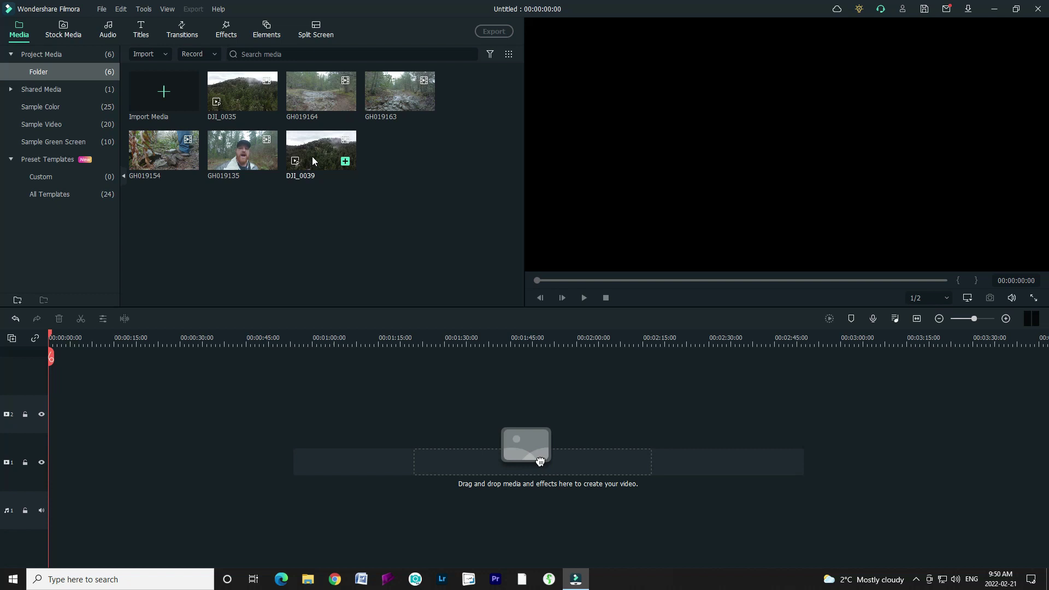
Add DJI_0039 to the timeline and check its properties: 3840x2160 H264 at 23.976 fps
{"action": "left_click_drag", "start_coordinate": [310, 155], "coordinate": [60, 452]}
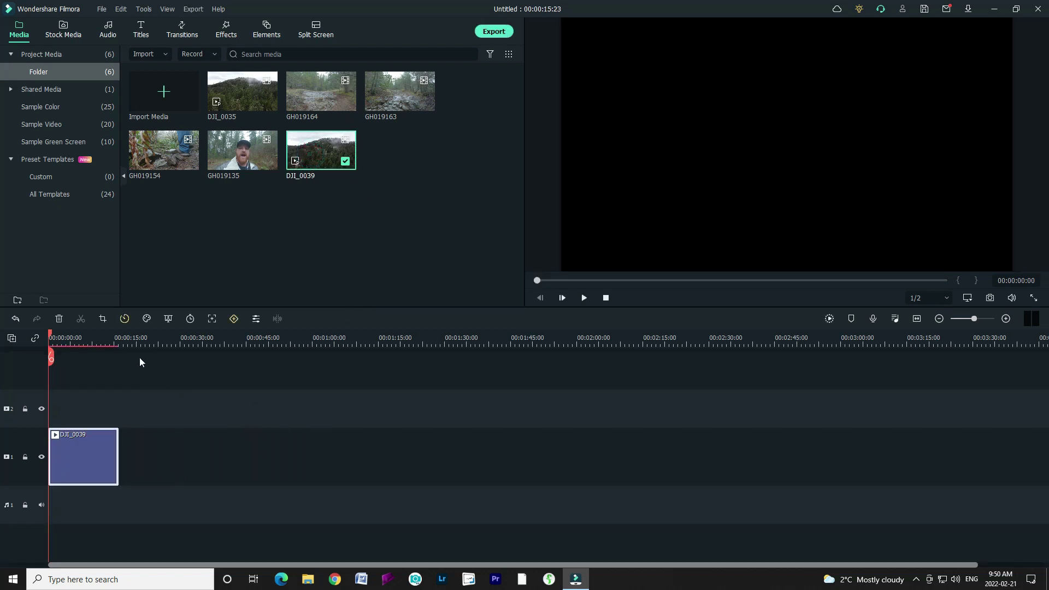
{"action": "left_click_drag", "start_coordinate": [137, 337], "coordinate": [344, 353]}
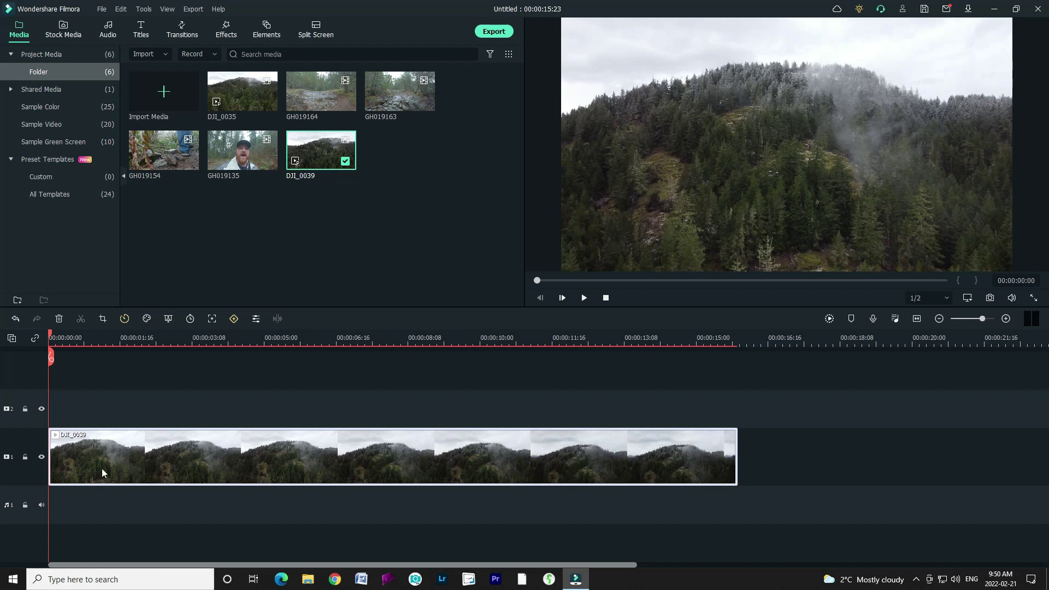
{"action": "right_click", "coordinate": [311, 153]}
{"action": "left_click", "coordinate": [336, 368]}
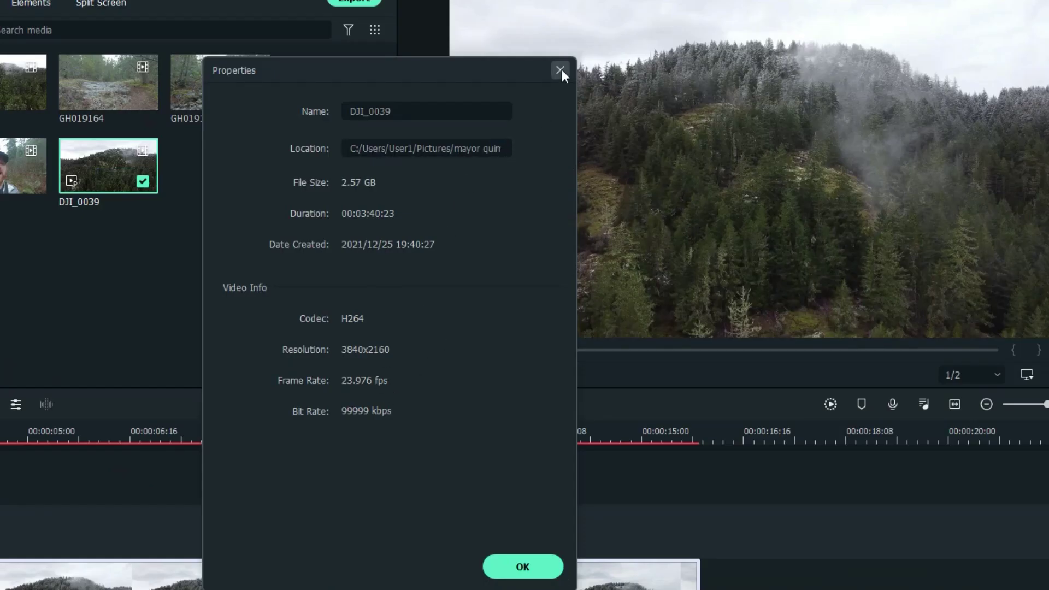
{"action": "left_click", "coordinate": [561, 70]}
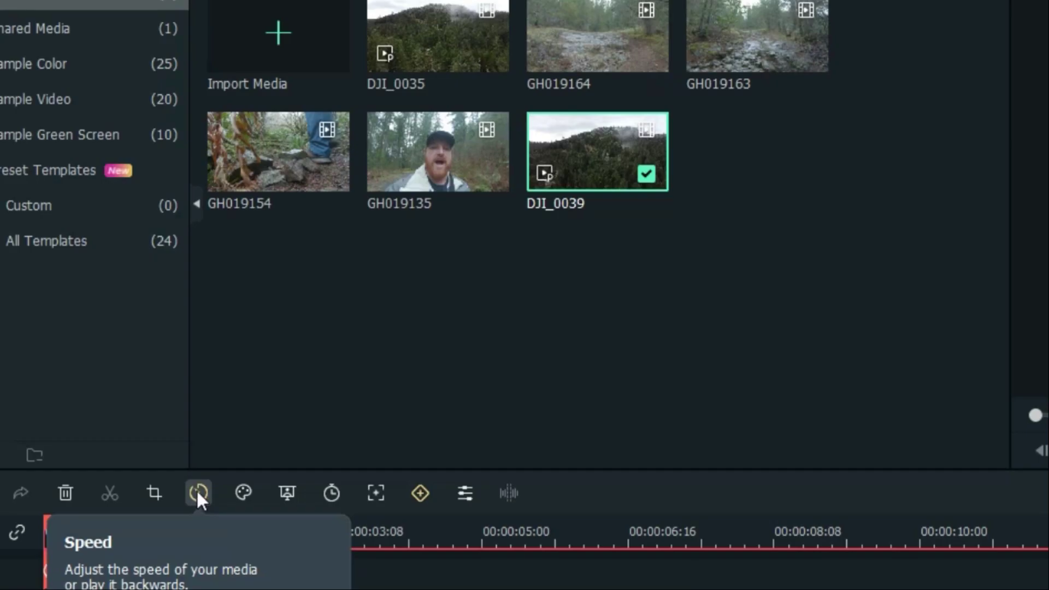
Give DJI_0039 a custom 0.63x–6x–0.27x speed ramp, shortening it to 00:00:09:19
{"action": "left_click", "coordinate": [198, 493]}
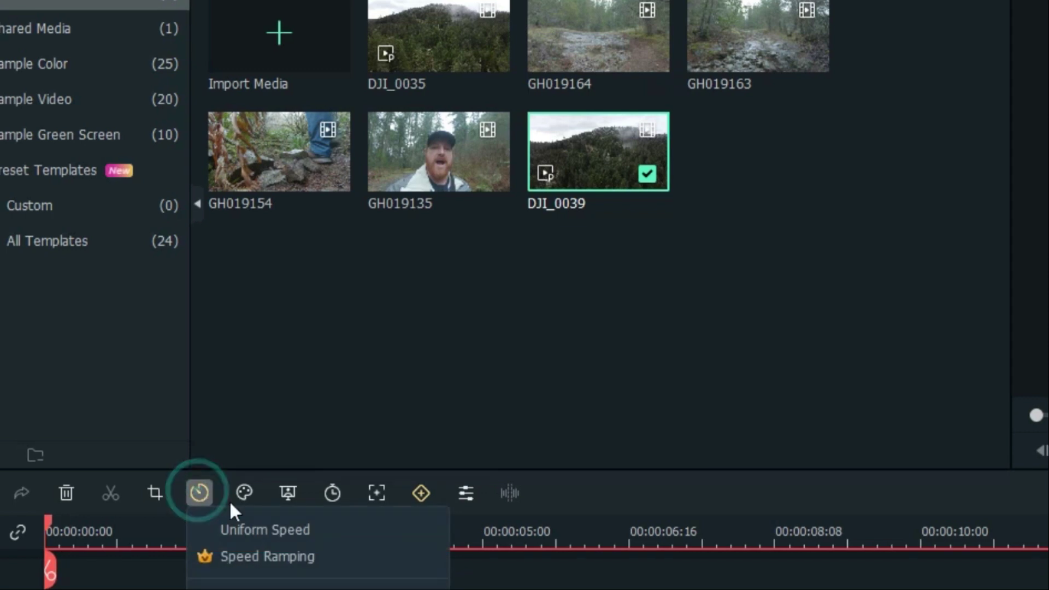
{"action": "left_click", "coordinate": [266, 558]}
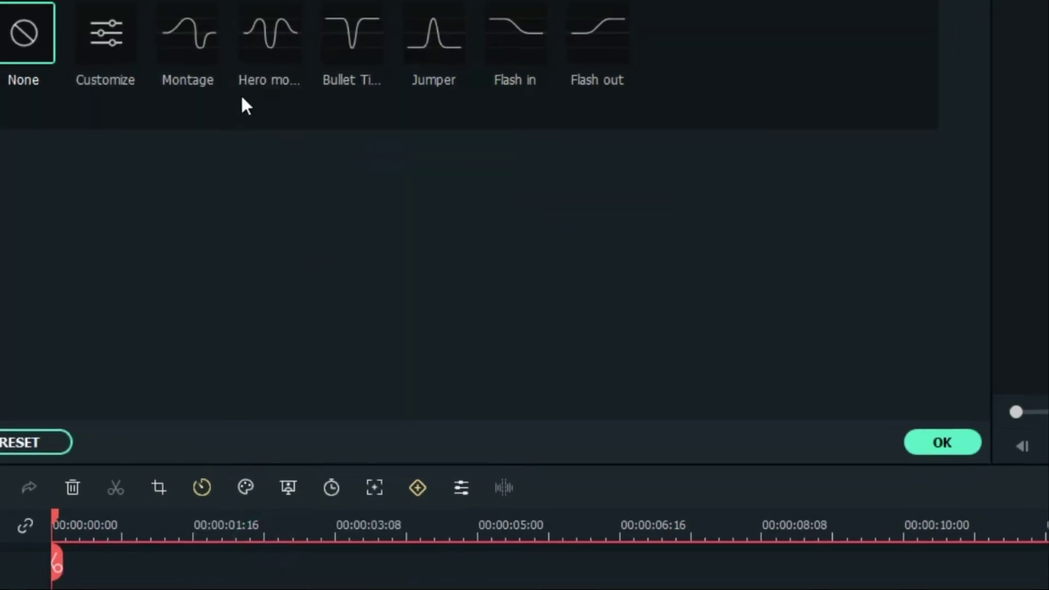
{"action": "left_click", "coordinate": [119, 48]}
{"action": "left_click_drag", "start_coordinate": [226, 251], "coordinate": [113, 276]}
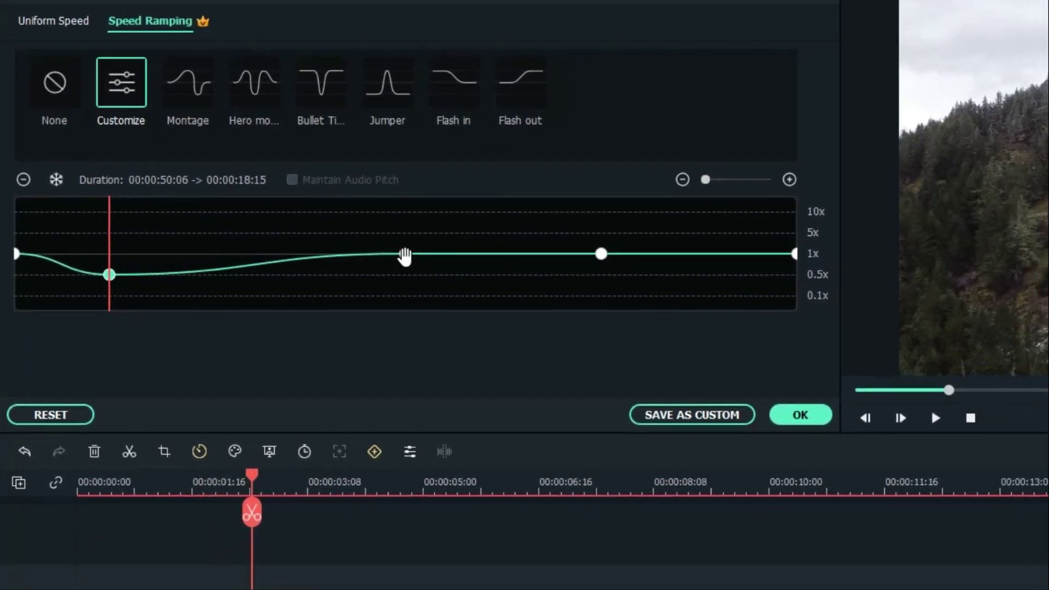
{"action": "left_click_drag", "start_coordinate": [404, 256], "coordinate": [403, 231]}
{"action": "left_click_drag", "start_coordinate": [579, 255], "coordinate": [633, 293]}
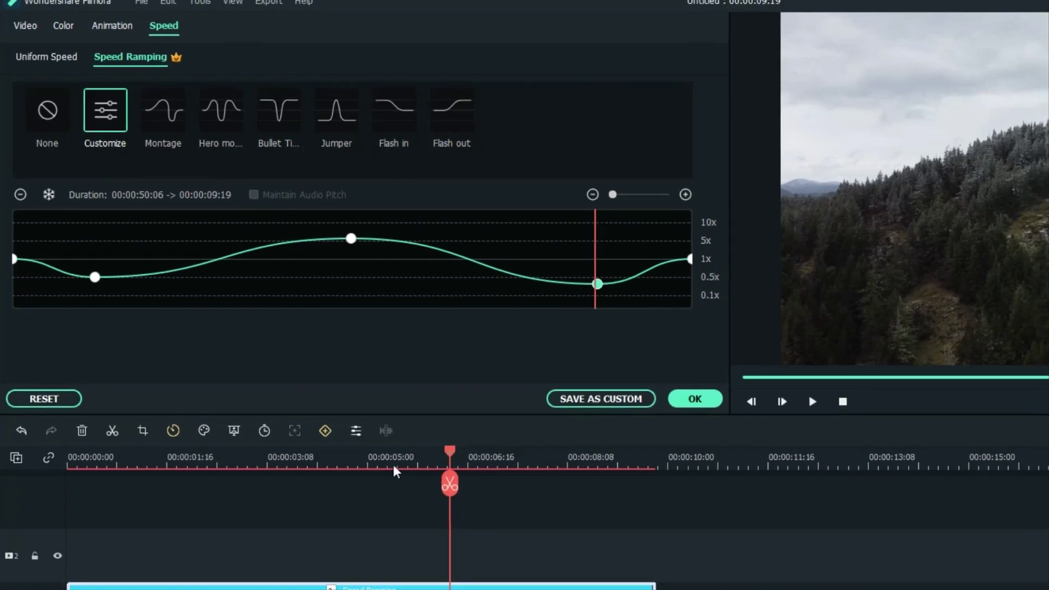
{"action": "left_click", "coordinate": [794, 400]}
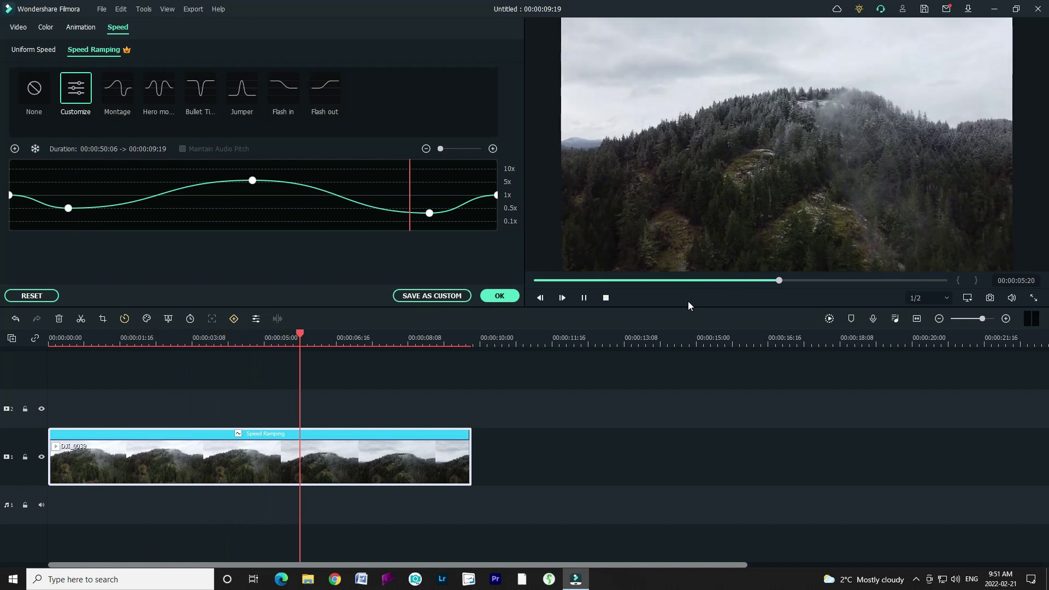
{"action": "left_click", "coordinate": [501, 296]}
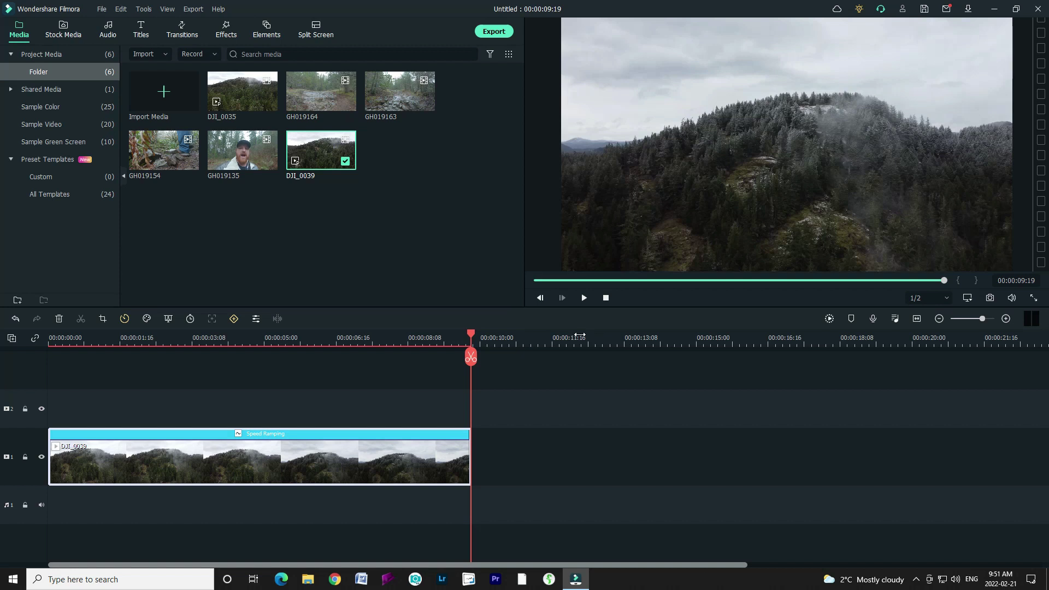
Try the Montage, Hero moment and Bullet Time speed ramp presets on DJI_0039
{"action": "key", "text": "Home"}
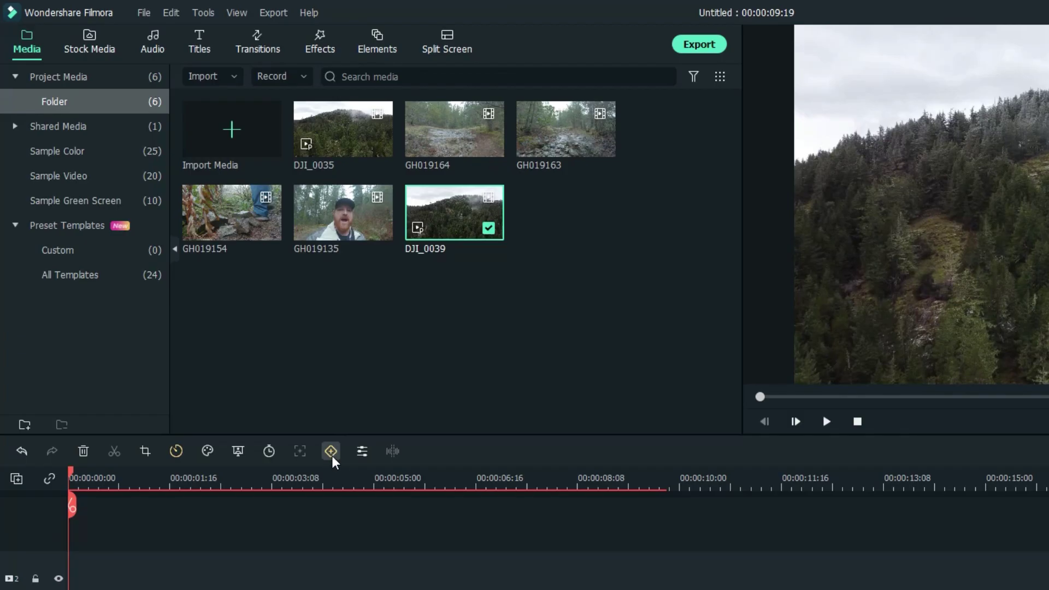
{"action": "left_click", "coordinate": [331, 453]}
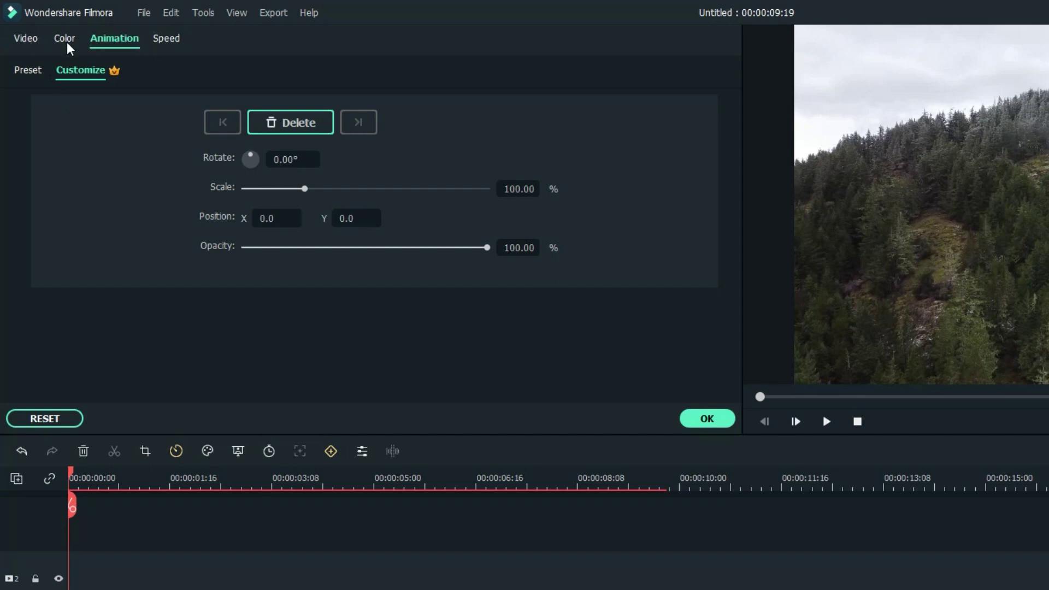
{"action": "left_click", "coordinate": [166, 39]}
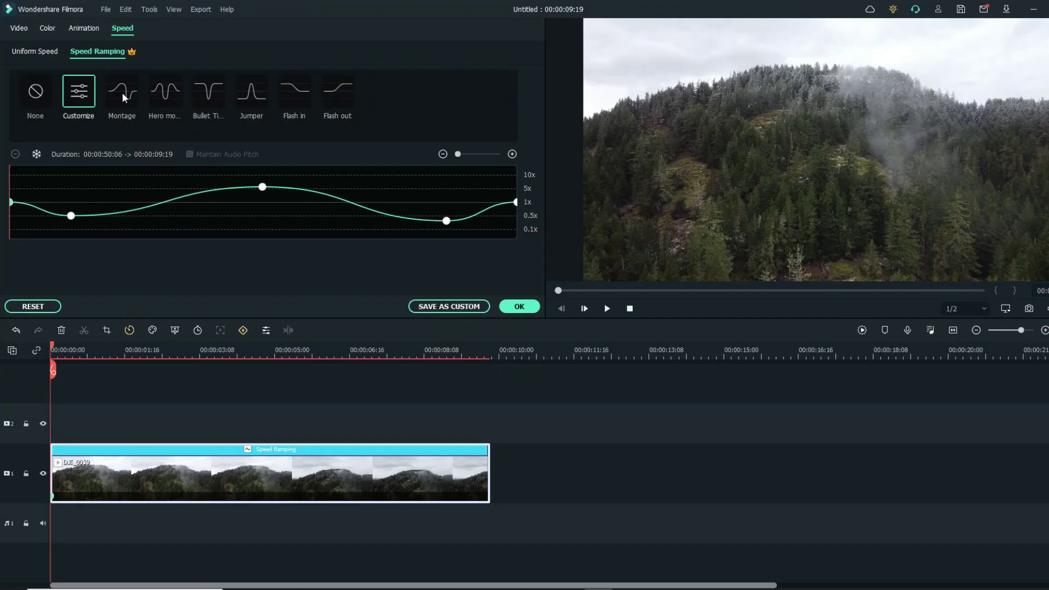
{"action": "left_click", "coordinate": [168, 133]}
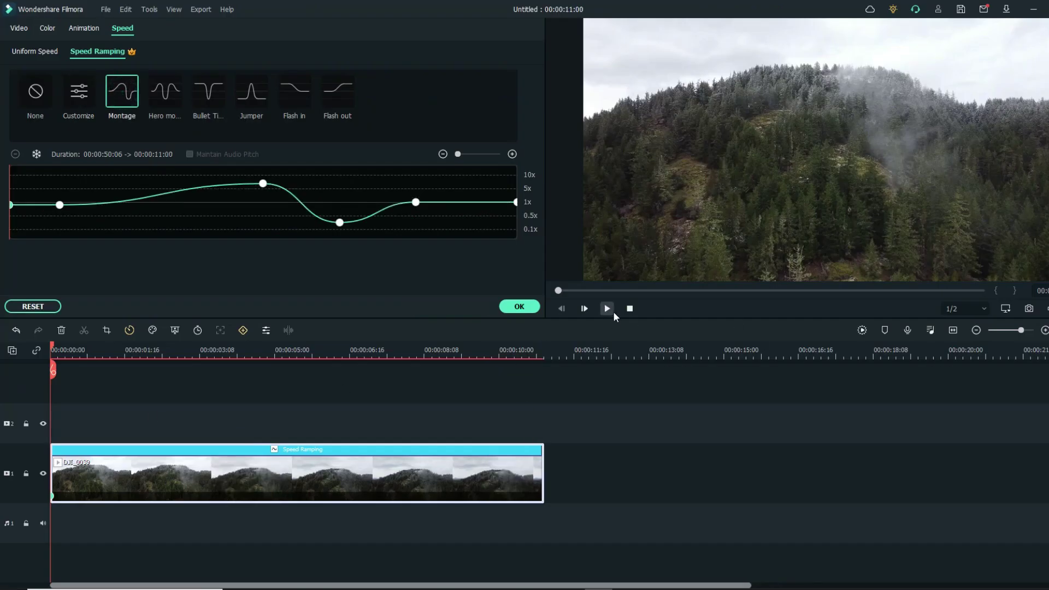
{"action": "left_click", "coordinate": [607, 308]}
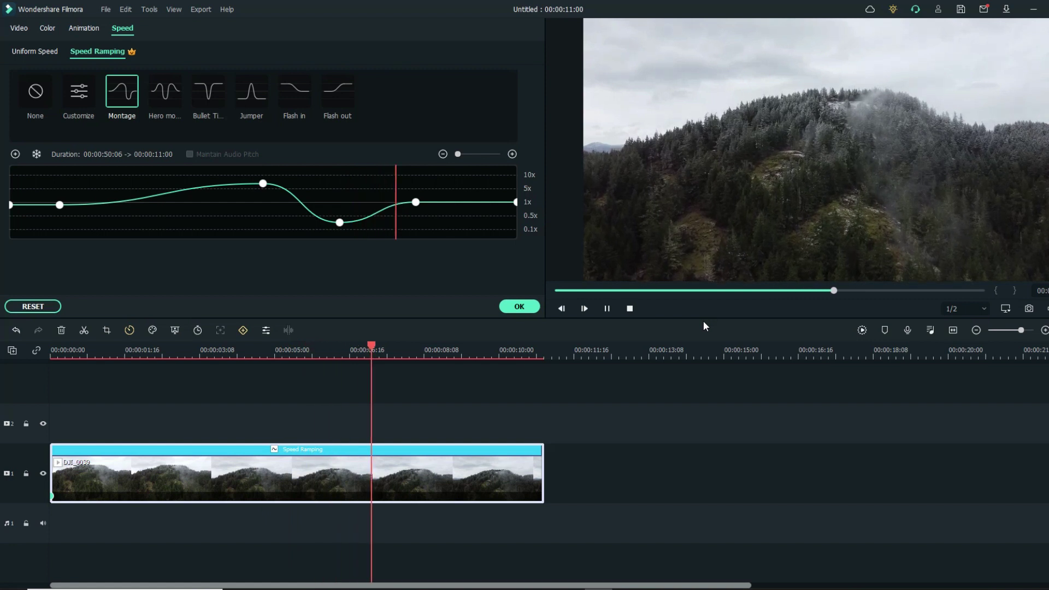
{"action": "left_click", "coordinate": [606, 308]}
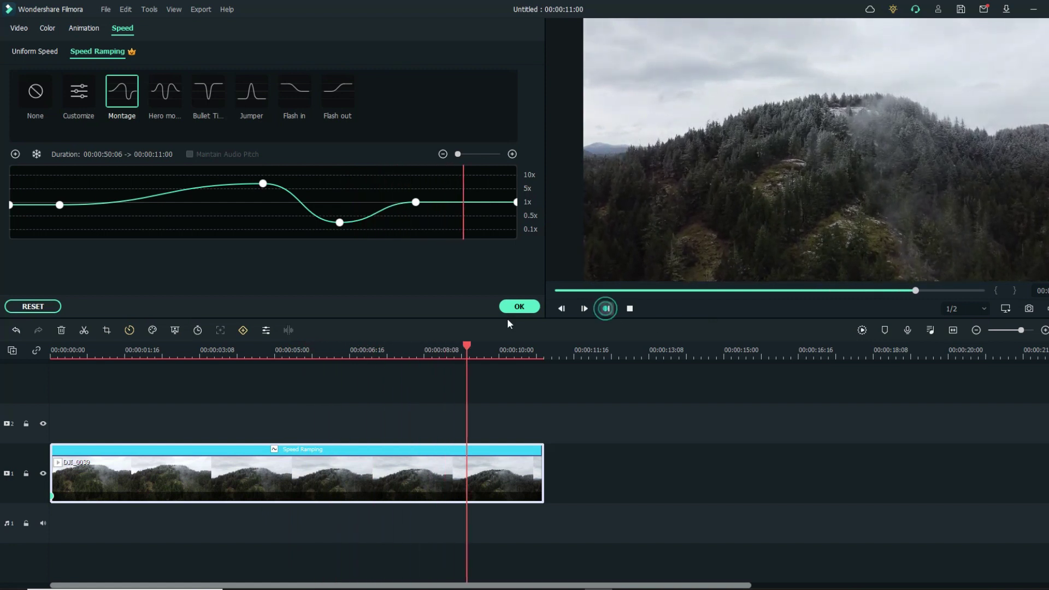
{"action": "left_click", "coordinate": [162, 94]}
{"action": "left_click", "coordinate": [208, 91]}
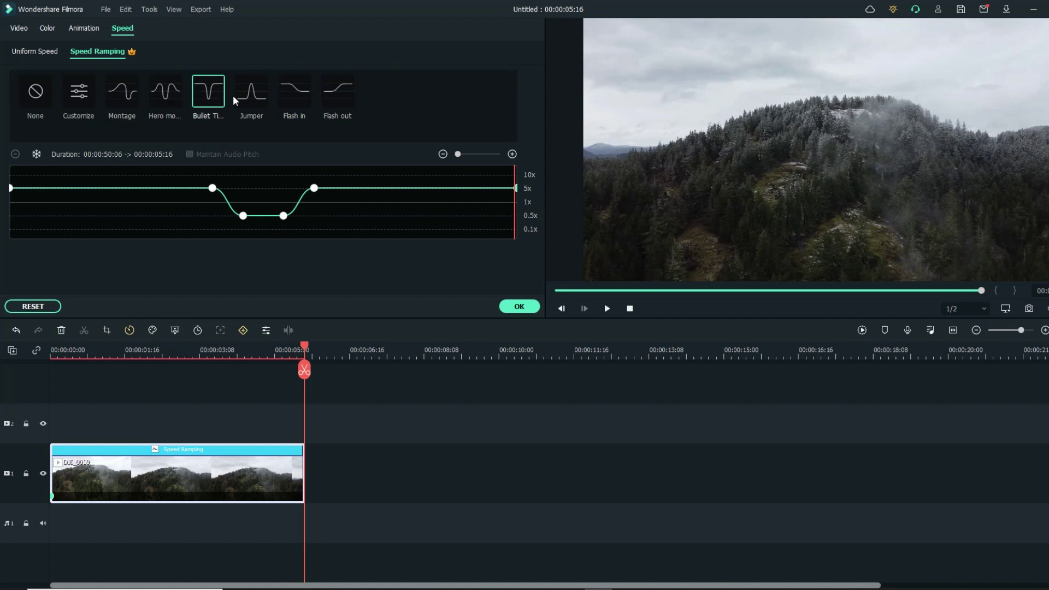
Reselect Hero moment, preview it, and confirm it so DJI_0039 runs 00:00:08:19
{"action": "left_click", "coordinate": [170, 95]}
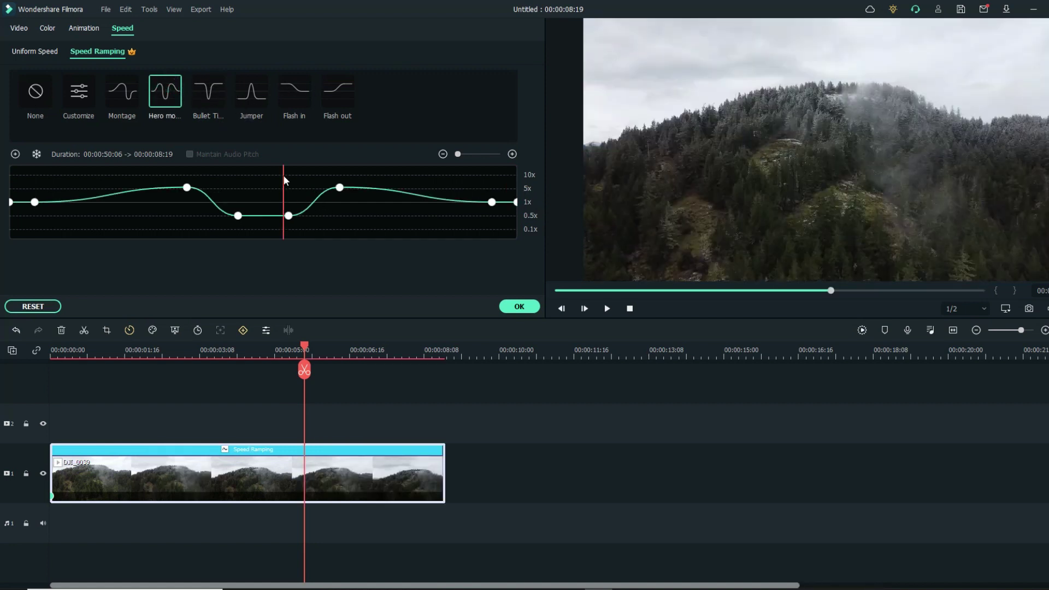
{"action": "left_click", "coordinate": [303, 349]}
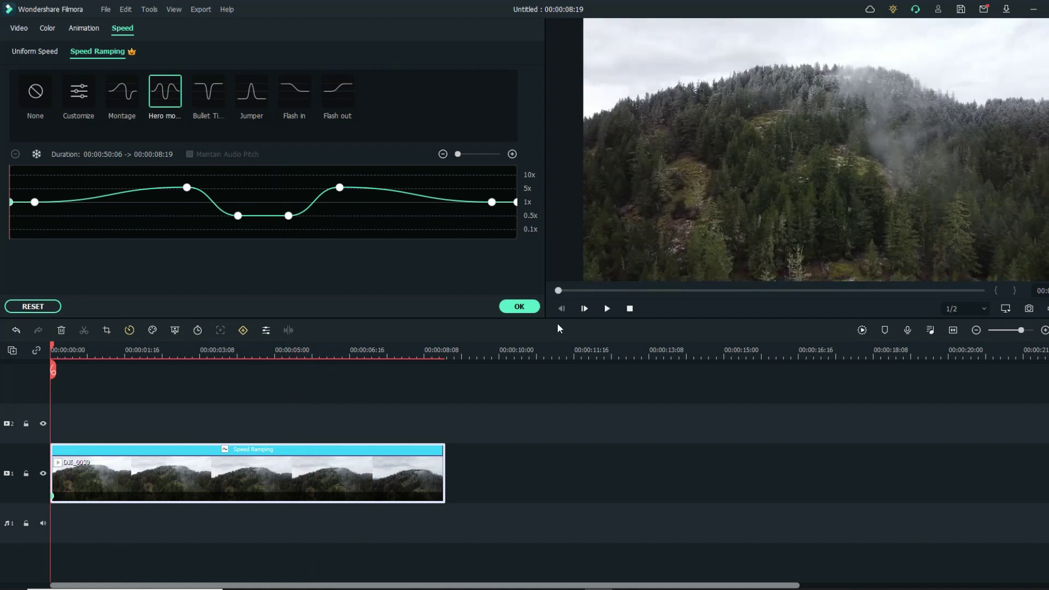
{"action": "left_click", "coordinate": [607, 309]}
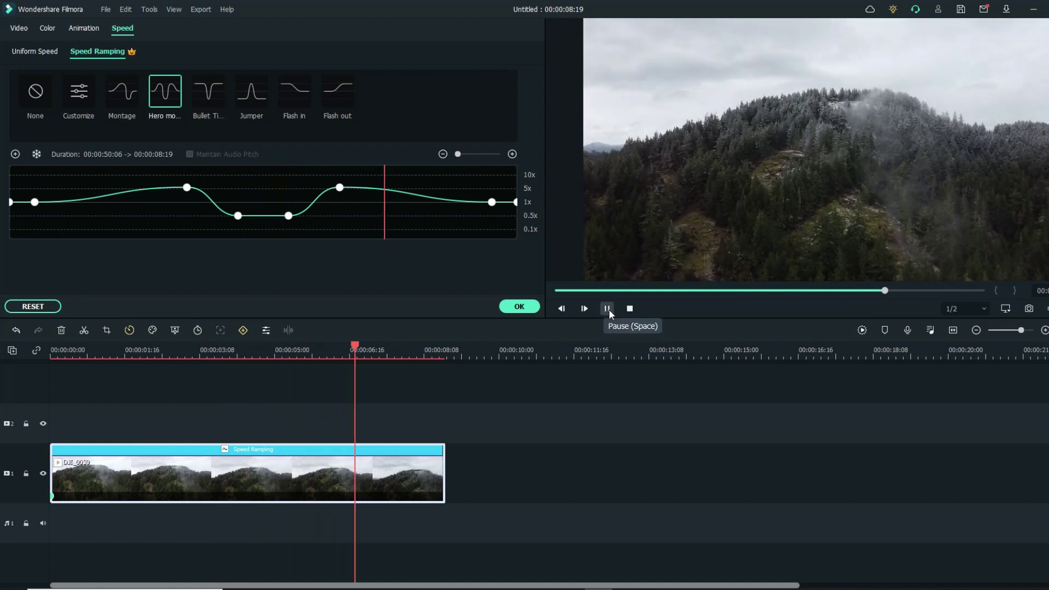
{"action": "left_click", "coordinate": [607, 309]}
{"action": "mouse_move", "coordinate": [366, 349]}
{"action": "left_mouse_down"}
{"action": "mouse_move", "coordinate": [71, 407]}
{"action": "mouse_move", "coordinate": [281, 416]}
{"action": "mouse_move", "coordinate": [368, 398]}
{"action": "mouse_move", "coordinate": [327, 401]}
{"action": "mouse_move", "coordinate": [416, 412]}
{"action": "left_mouse_up"}
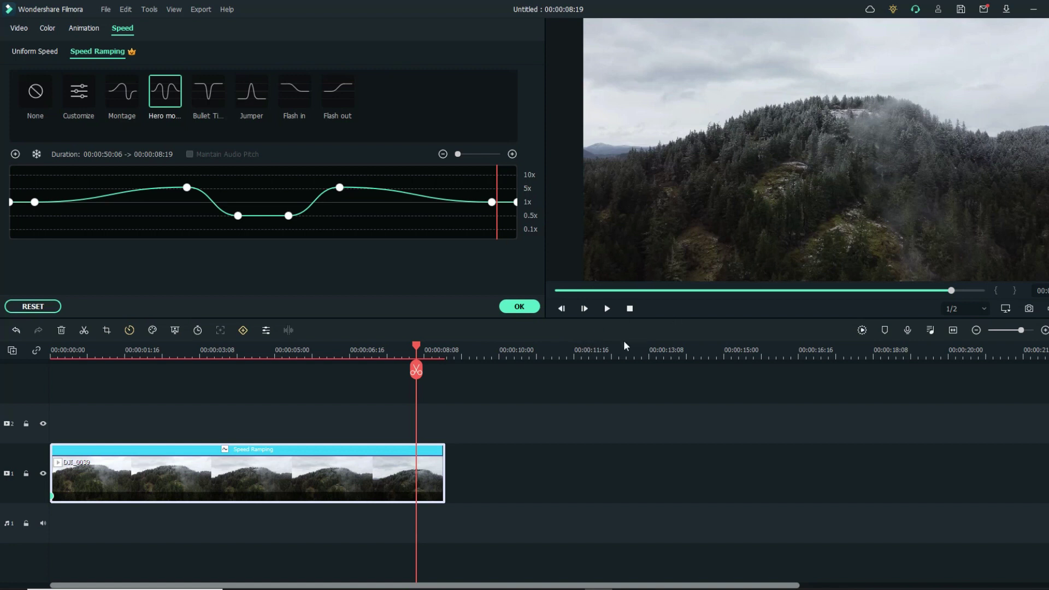
{"action": "left_click", "coordinate": [522, 312]}
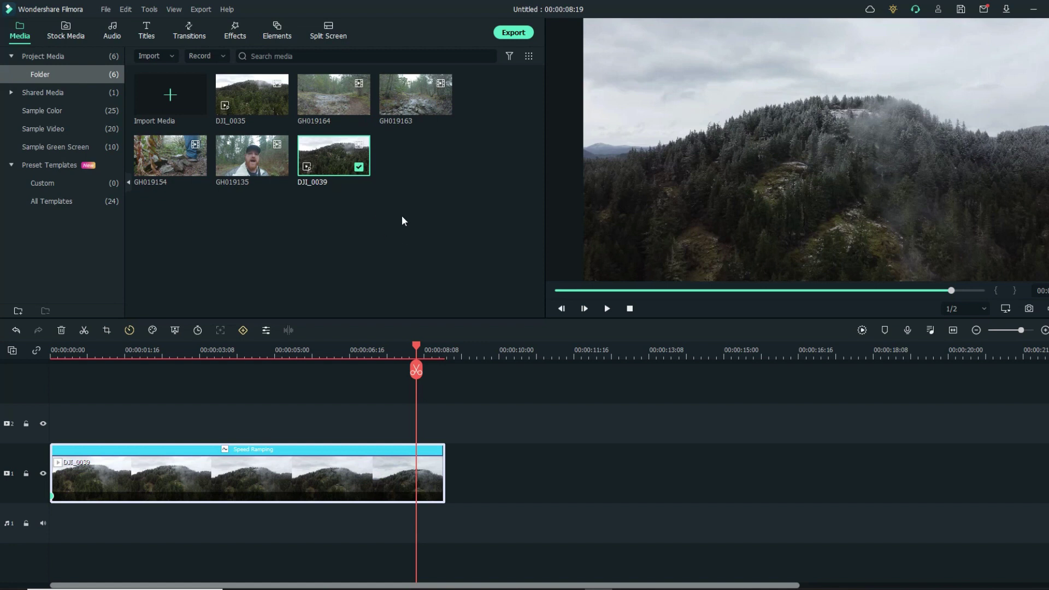
Put GH019154 on track 2 and trim it to end at 00:00:08:19
{"action": "left_click_drag", "start_coordinate": [171, 149], "coordinate": [56, 428]}
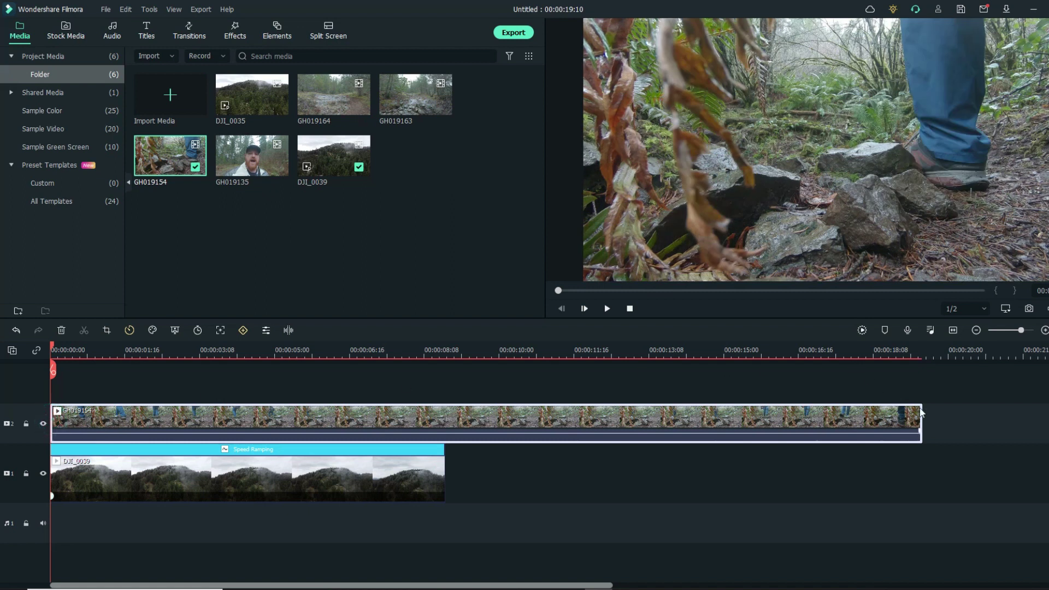
{"action": "left_click_drag", "start_coordinate": [922, 416], "coordinate": [446, 418]}
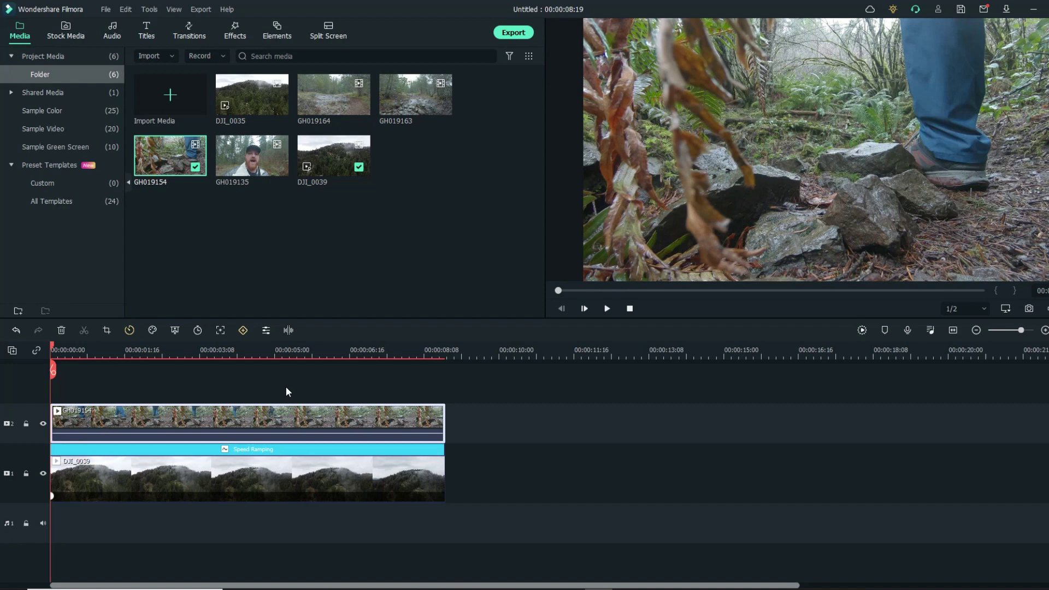
Apply the Double line mask preset to GH019154 from its Video > Mask settings
{"action": "double_click", "coordinate": [189, 418]}
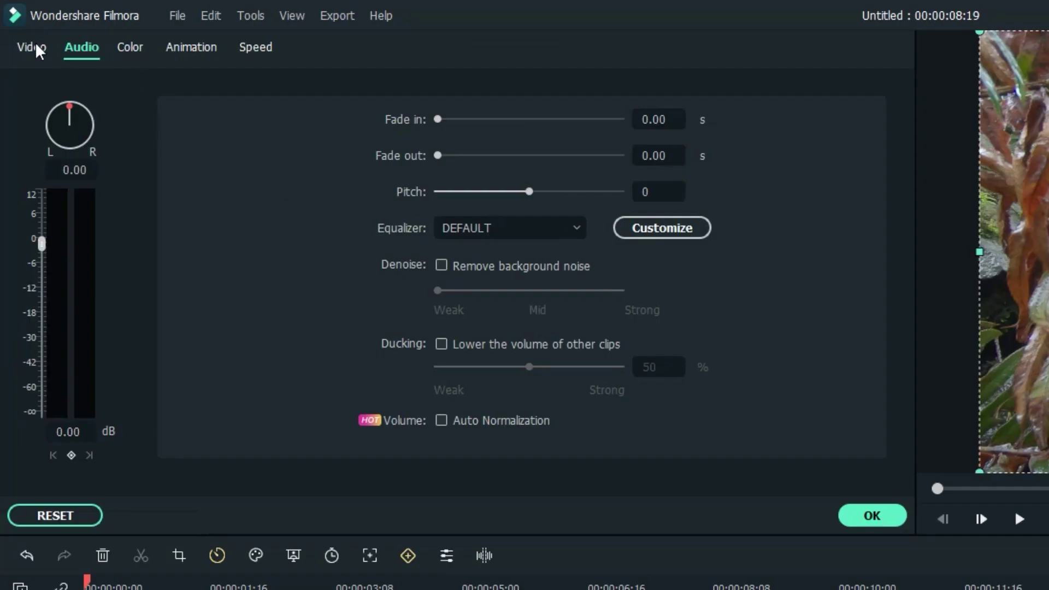
{"action": "left_click", "coordinate": [34, 47]}
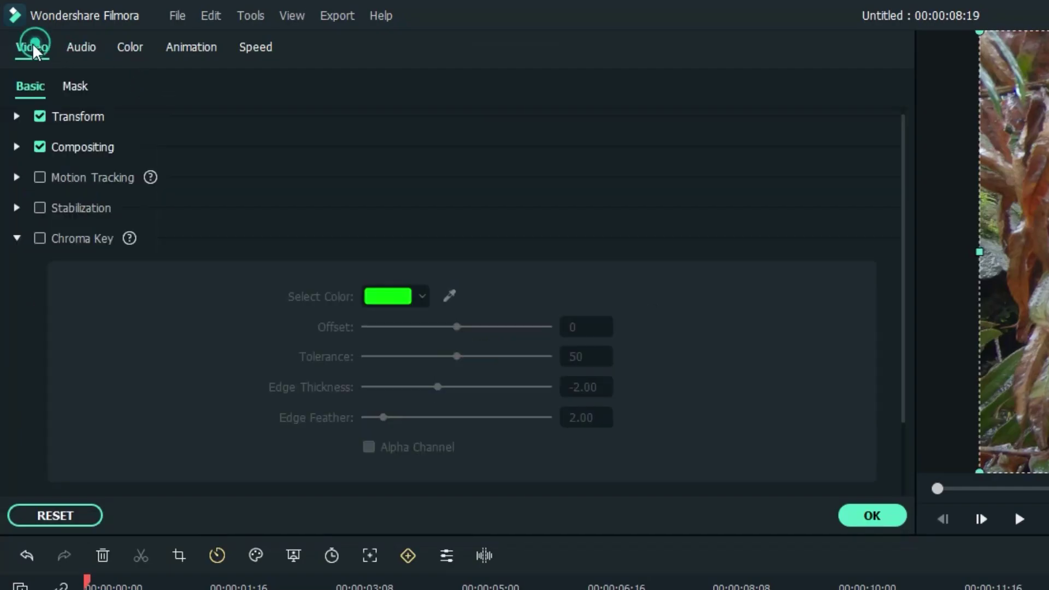
{"action": "left_click", "coordinate": [79, 85]}
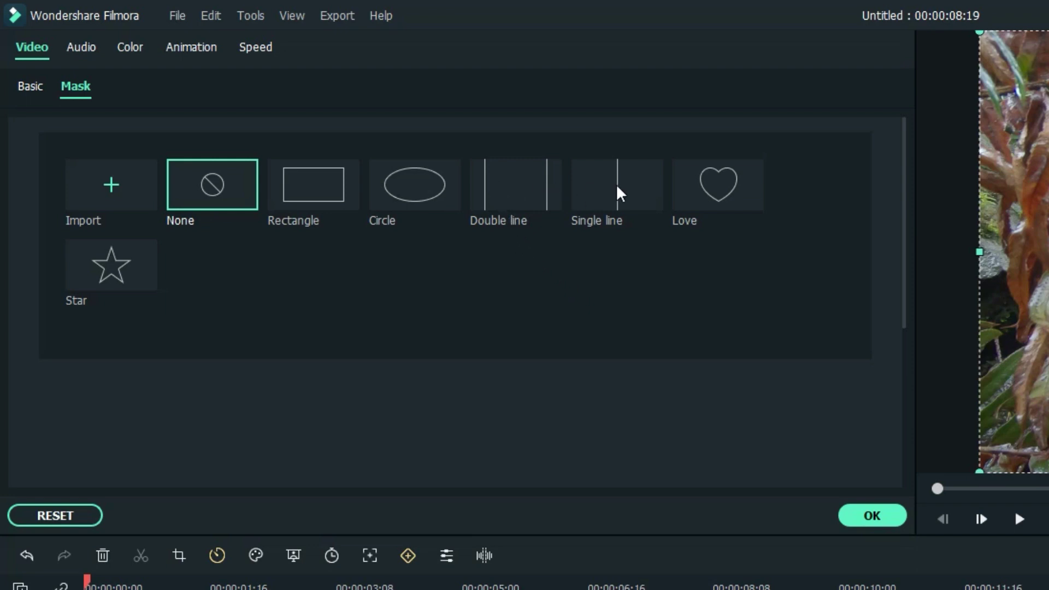
{"action": "left_click", "coordinate": [505, 190]}
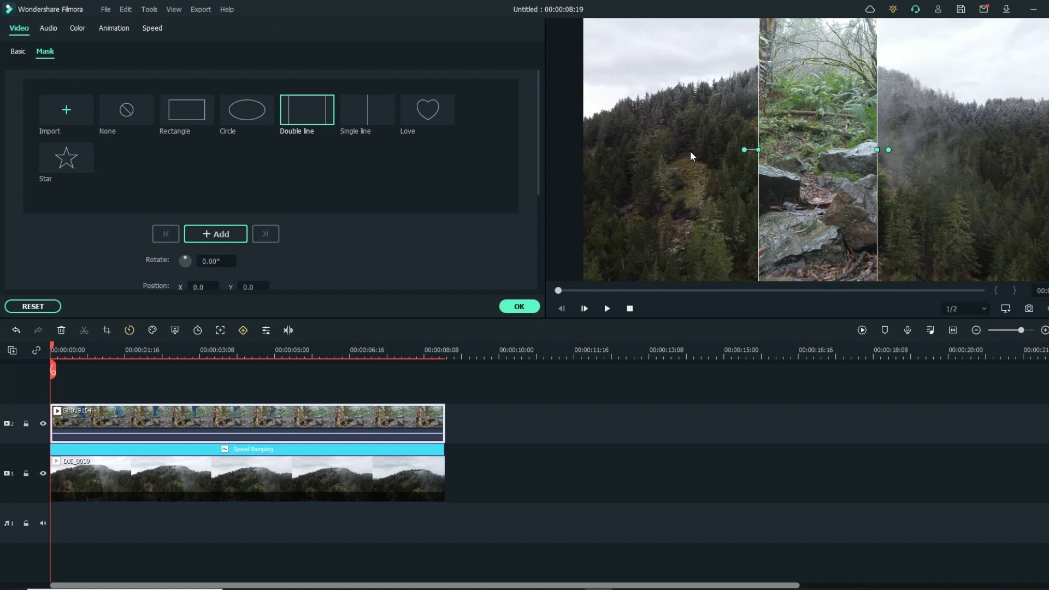
Rotate the mask band to about 90° and keyframe width 0 at the clip start
{"action": "left_click_drag", "start_coordinate": [742, 145], "coordinate": [818, 149]}
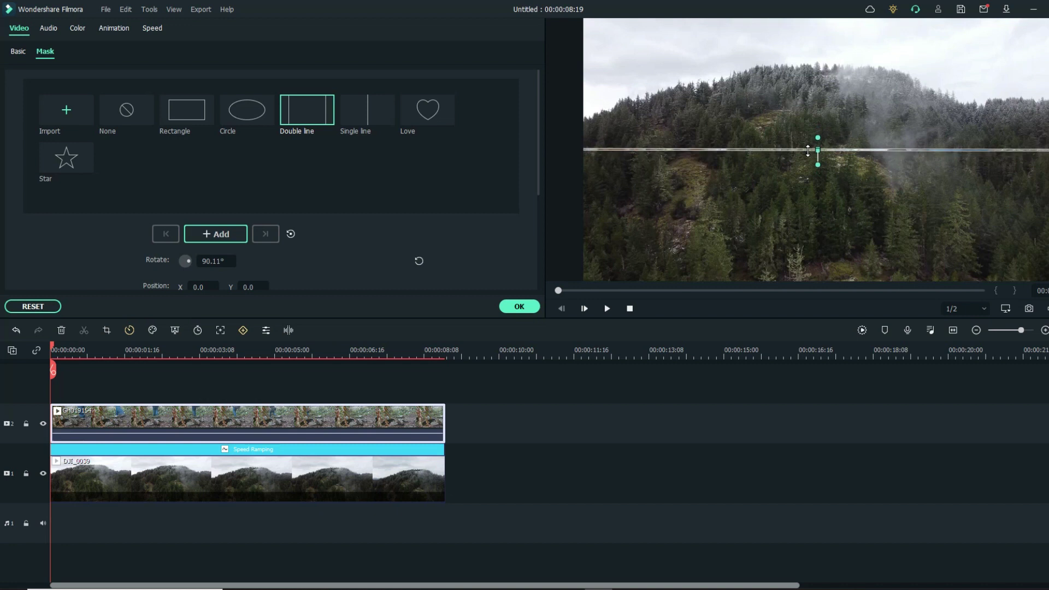
{"action": "scroll", "coordinate": [453, 236], "scroll_direction": "down", "scroll_amount": 2}
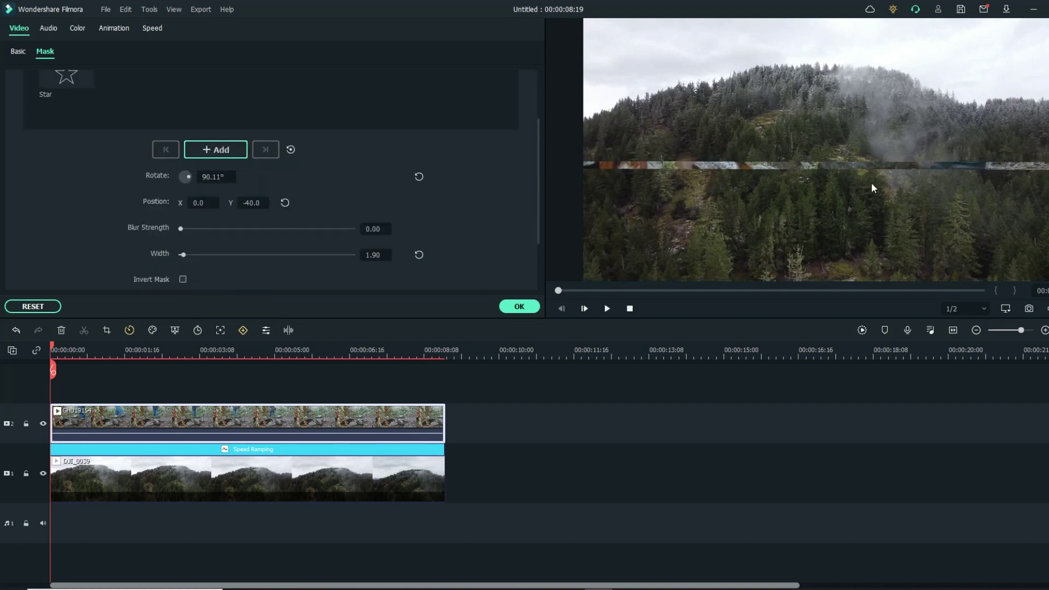
{"action": "left_click", "coordinate": [376, 255]}
{"action": "type", "text": "0"}
{"action": "key", "text": "Return"}
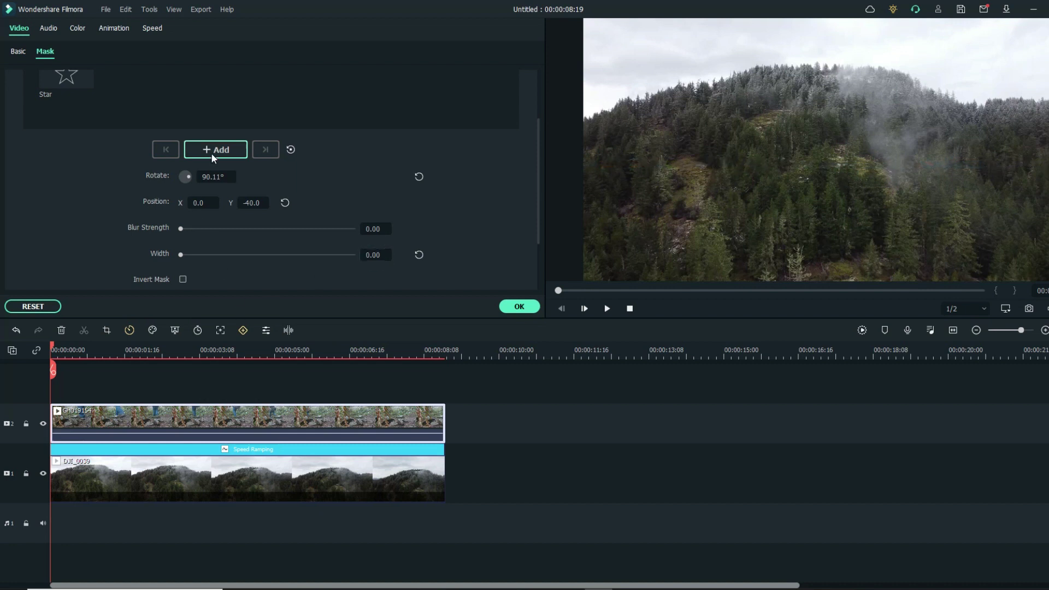
{"action": "left_click", "coordinate": [213, 154]}
Add mask width keyframes of 1.20, 7.70 and 16.70 further along the clip
{"action": "left_click_drag", "start_coordinate": [54, 347], "coordinate": [71, 349]}
{"action": "left_click", "coordinate": [374, 255]}
{"action": "type", "text": "1.2"}
{"action": "key", "text": "Return"}
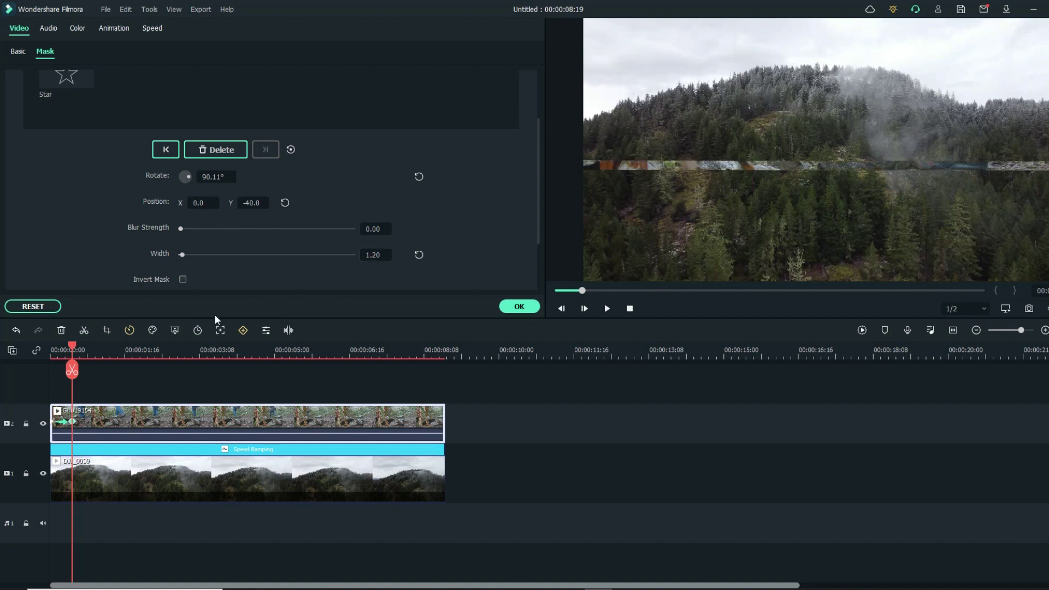
{"action": "left_click_drag", "start_coordinate": [74, 344], "coordinate": [117, 345]}
{"action": "type", "text": "7.7"}
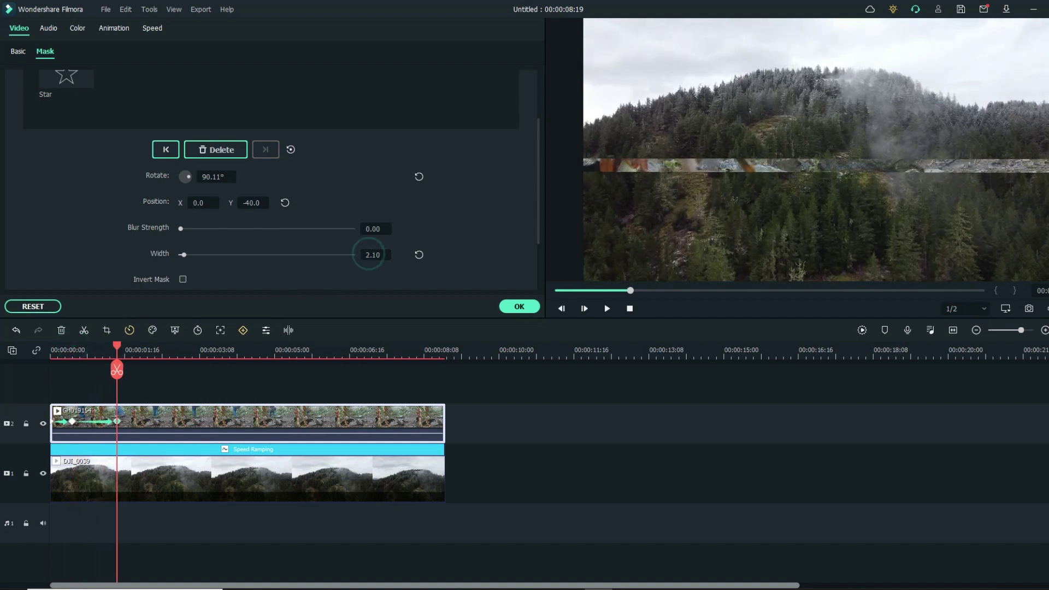
{"action": "key", "text": "Return"}
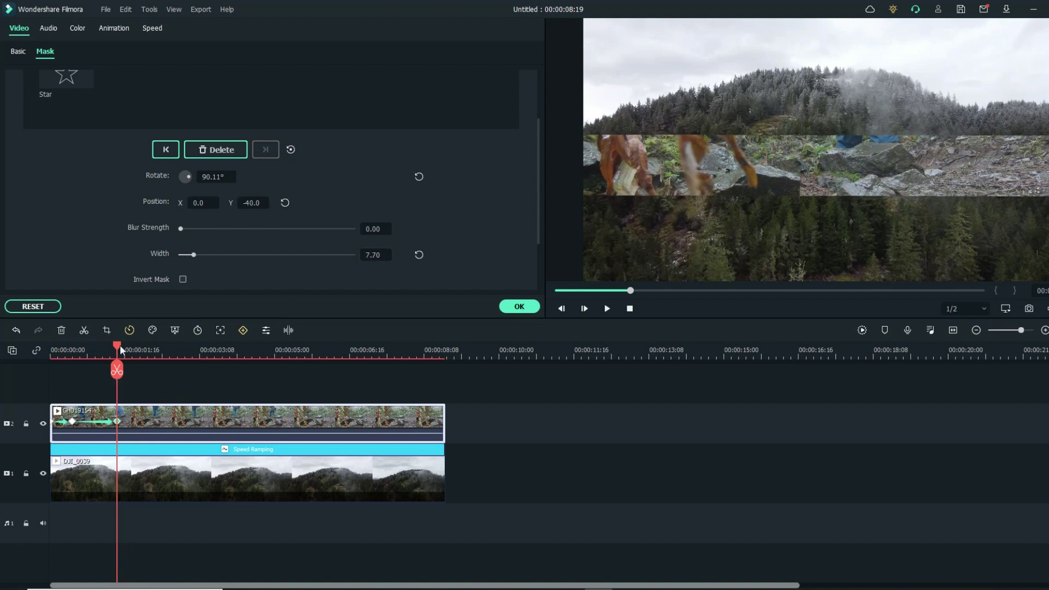
{"action": "left_click_drag", "start_coordinate": [118, 345], "coordinate": [355, 345]}
{"action": "type", "text": "16.7"}
{"action": "key", "text": "Return"}
Add mask width keyframes of 25.60, 29.60, 30.60 and 39.70, then apply the mask
{"action": "type", "text": "25.6"}
{"action": "key", "text": "Return"}
{"action": "type", "text": "29.6"}
{"action": "key", "text": "Return"}
{"action": "type", "text": "30.6"}
{"action": "key", "text": "Return"}
{"action": "left_click", "coordinate": [364, 254]}
{"action": "type", "text": "39.7"}
{"action": "key", "text": "Return"}
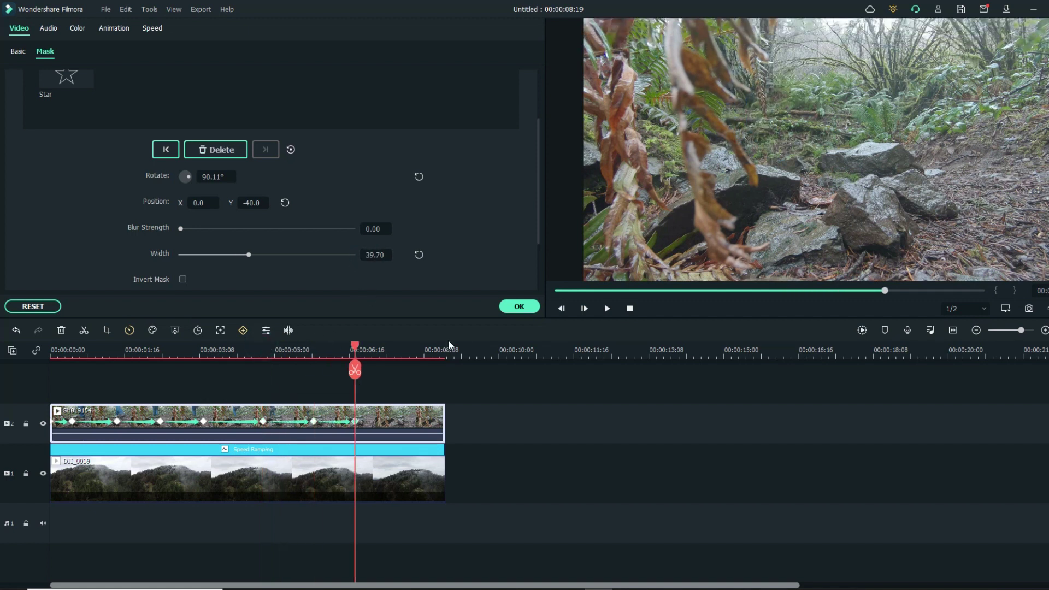
{"action": "left_click", "coordinate": [519, 306]}
{"action": "left_click_drag", "start_coordinate": [357, 346], "coordinate": [324, 346]}
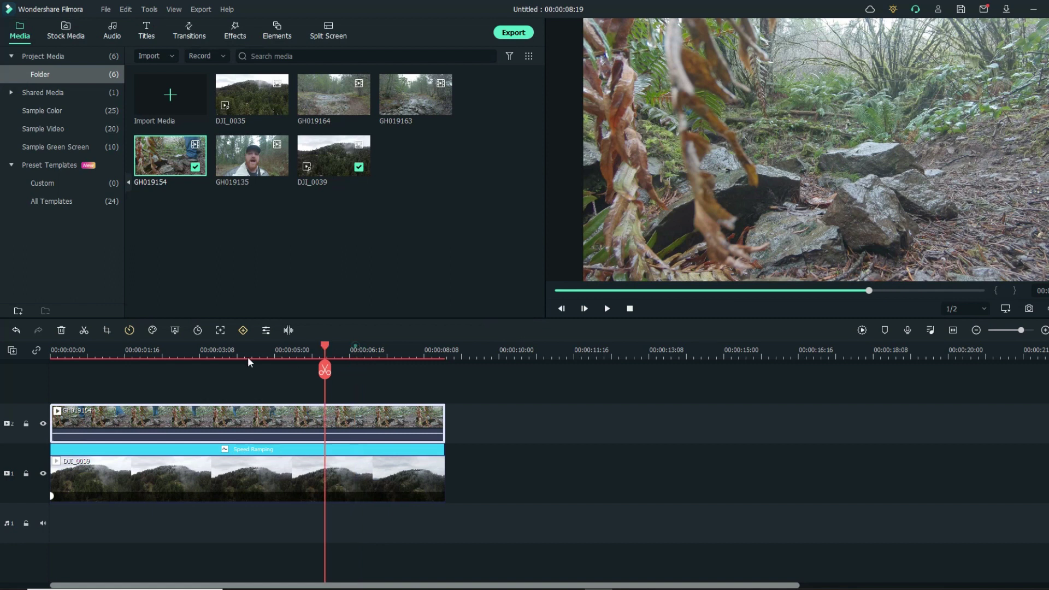
{"action": "key", "text": "Home"}
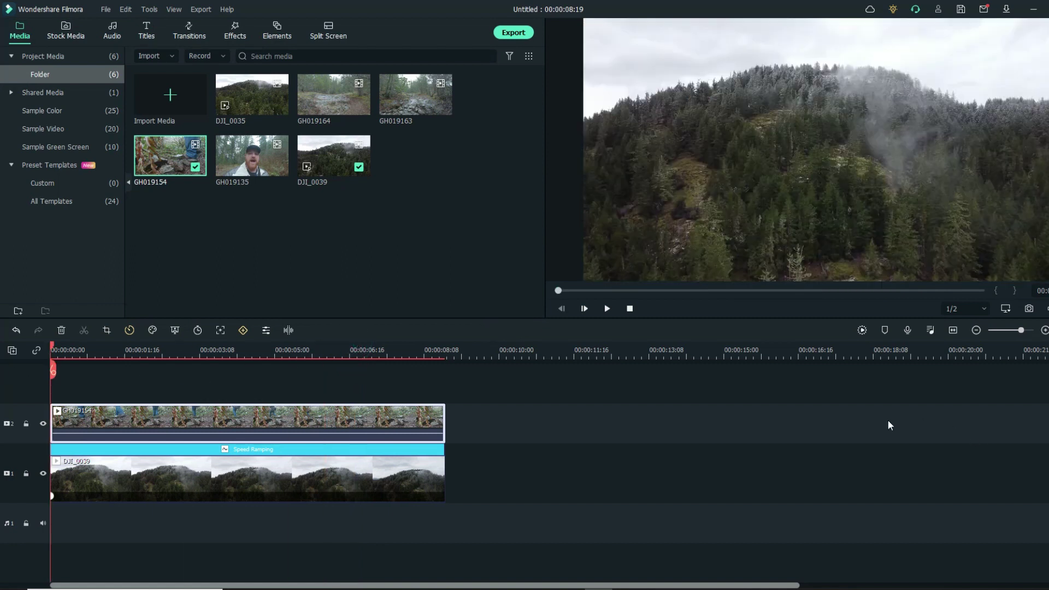
{"action": "key", "text": "space"}
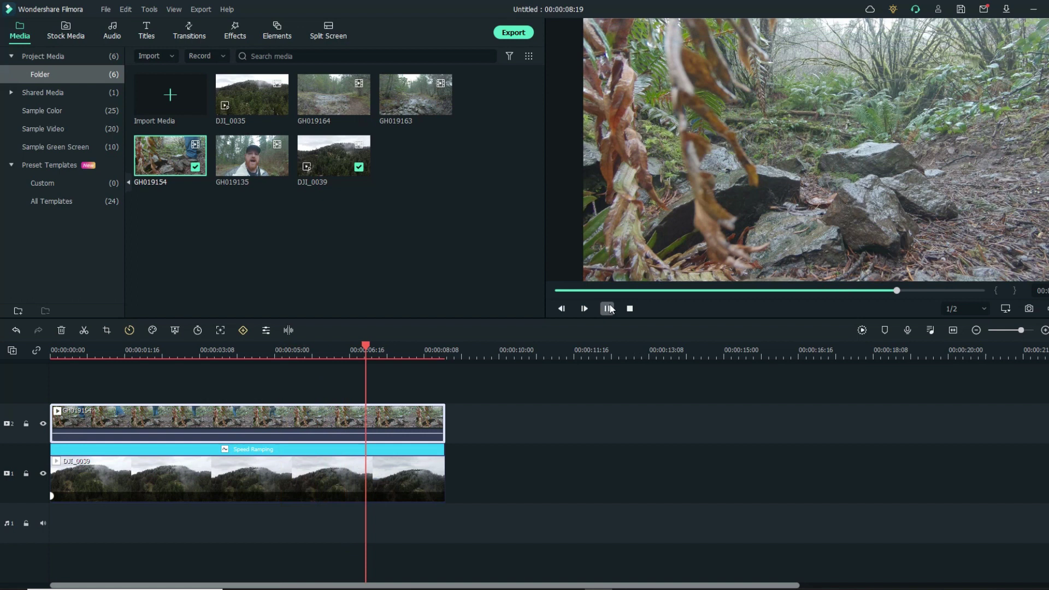
{"action": "key", "text": "space"}
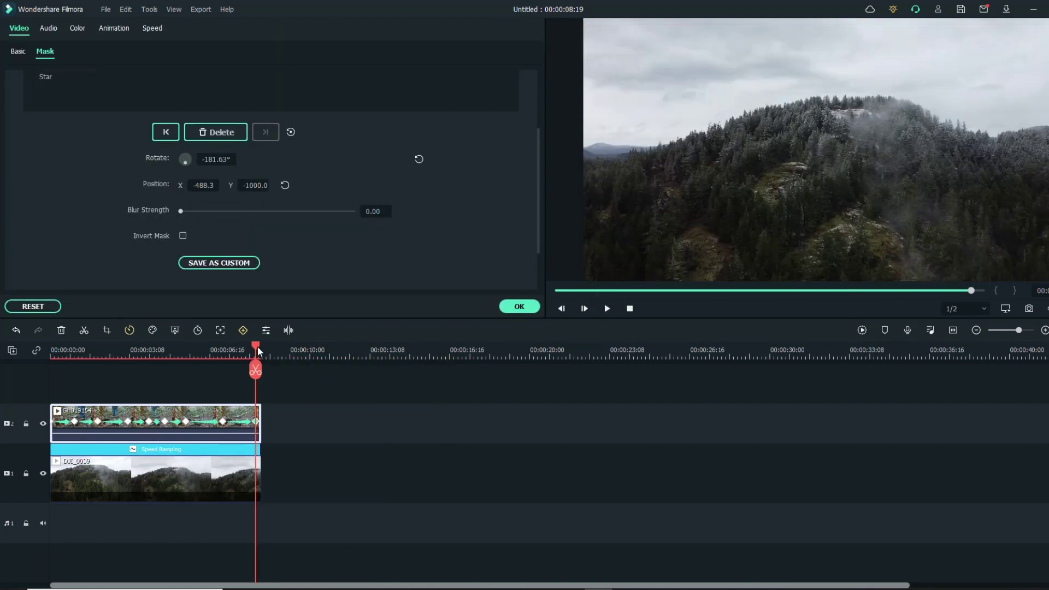
Play the mask wipe from the start, commit the mask settings, and replay the timeline
{"action": "left_click_drag", "start_coordinate": [258, 346], "coordinate": [35, 379]}
{"action": "key", "text": "space"}
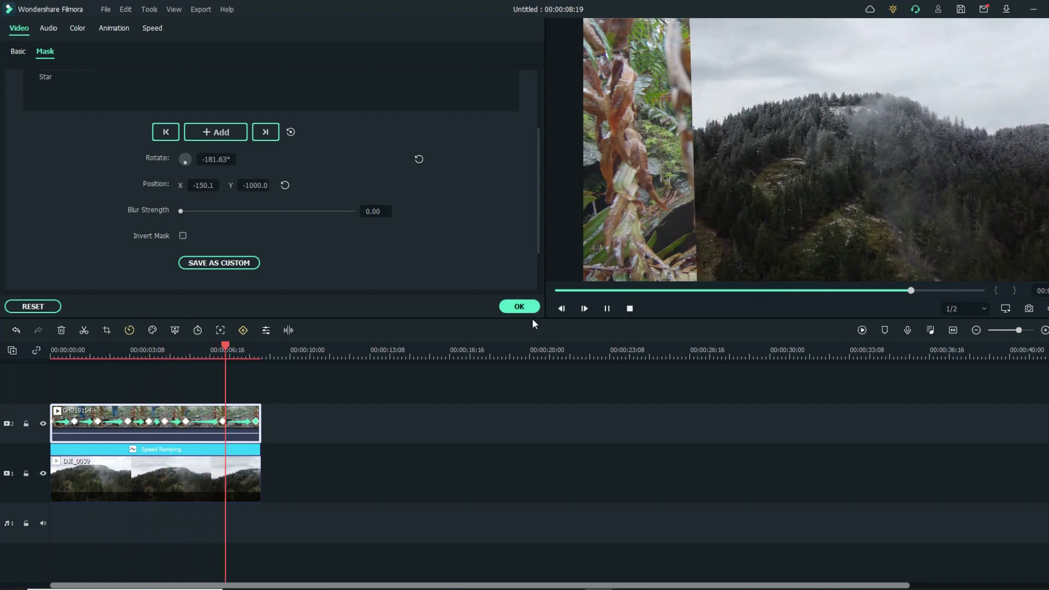
{"action": "left_click", "coordinate": [519, 307]}
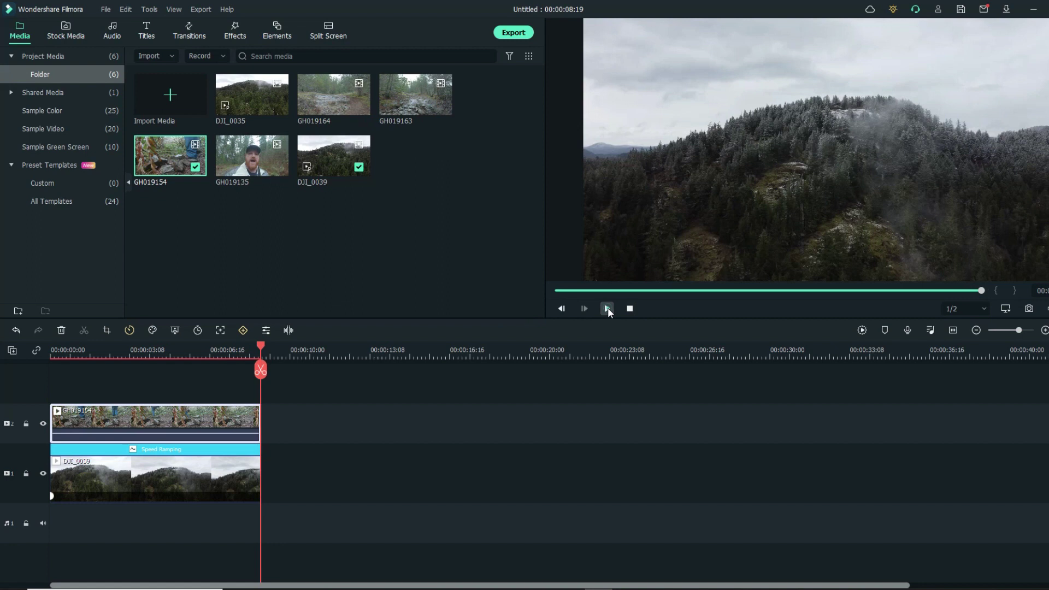
{"action": "left_click", "coordinate": [607, 308]}
{"action": "left_click", "coordinate": [608, 308]}
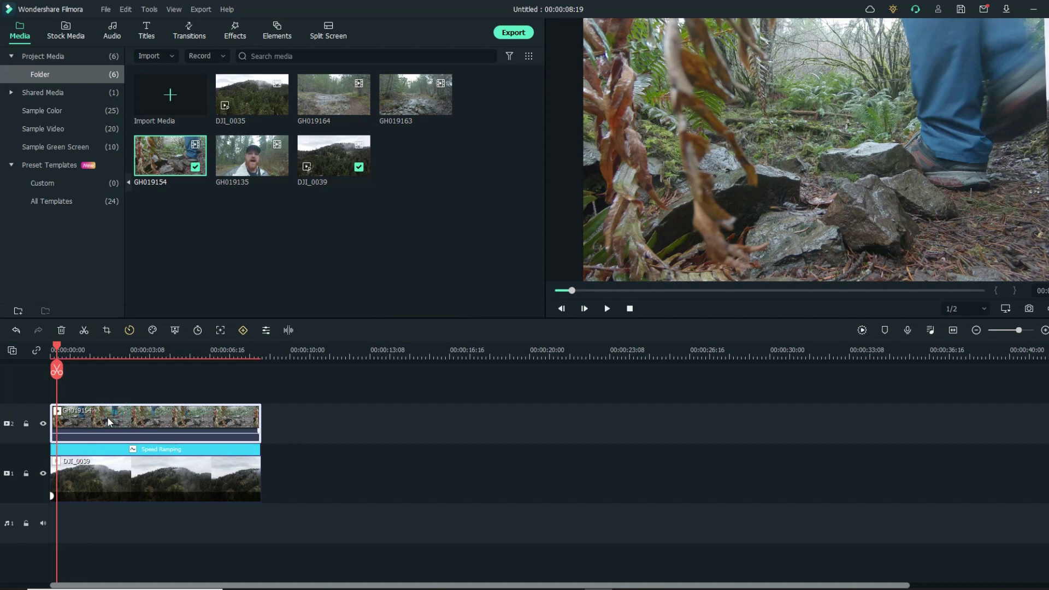
Drag the top clip's mask line left at about 1.5 s to add a wipe keyframe
{"action": "double_click", "coordinate": [127, 416]}
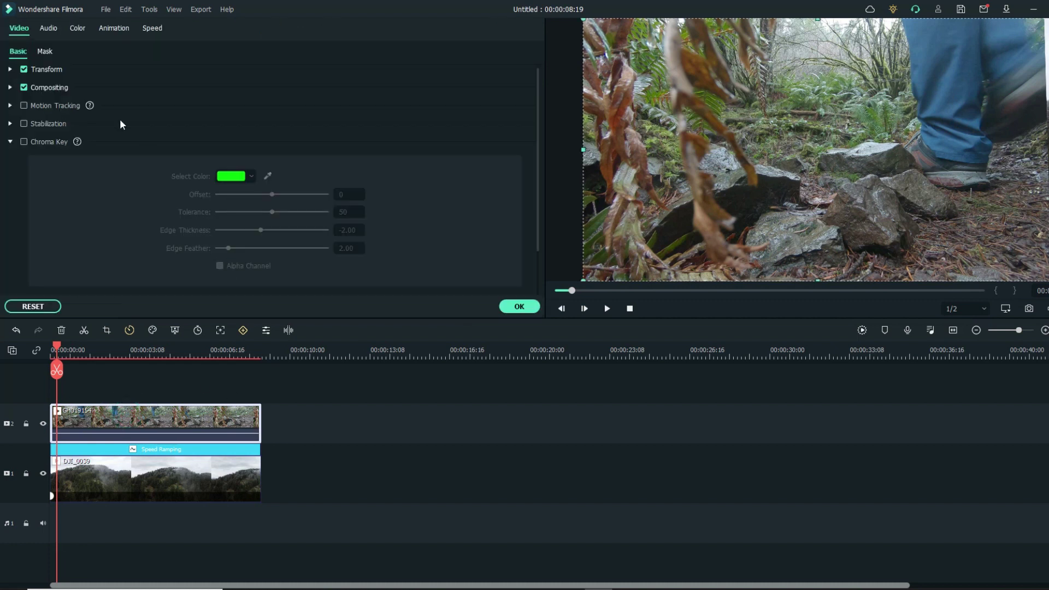
{"action": "left_click", "coordinate": [45, 52]}
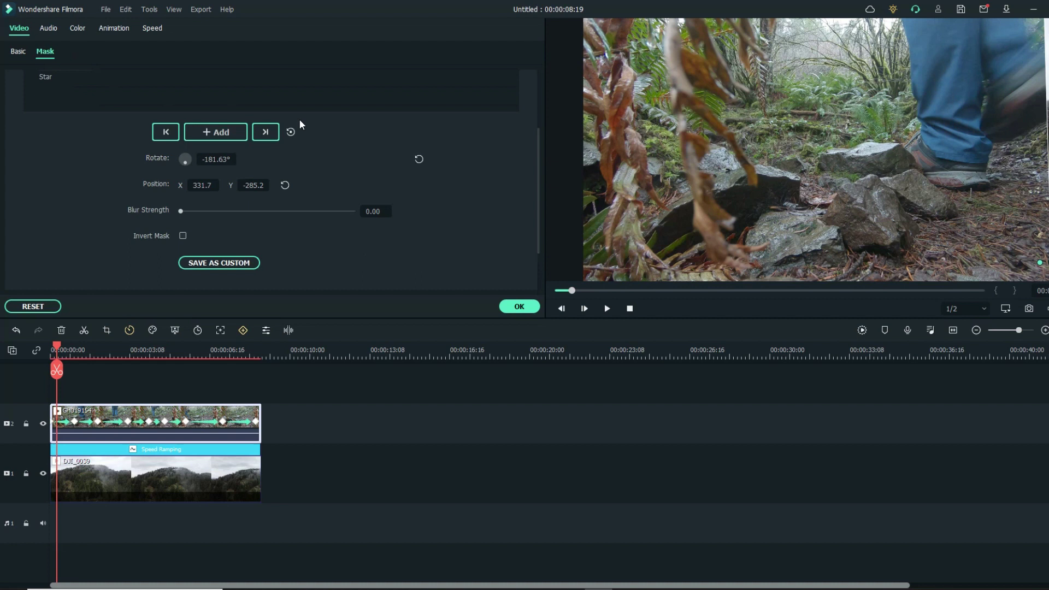
{"action": "left_click_drag", "start_coordinate": [539, 225], "coordinate": [541, 157]}
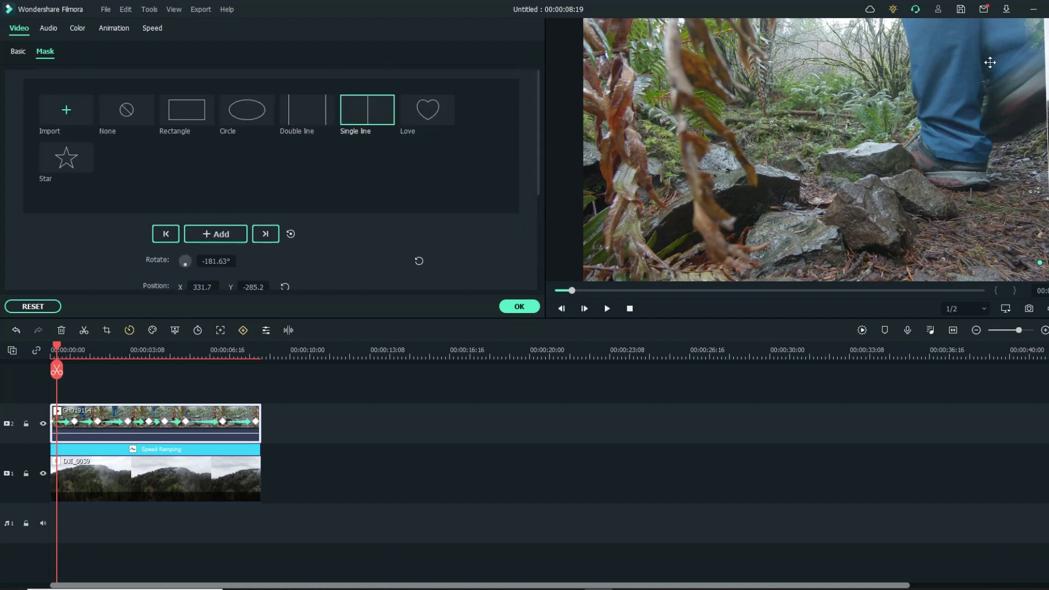
{"action": "left_click_drag", "start_coordinate": [58, 367], "coordinate": [91, 351]}
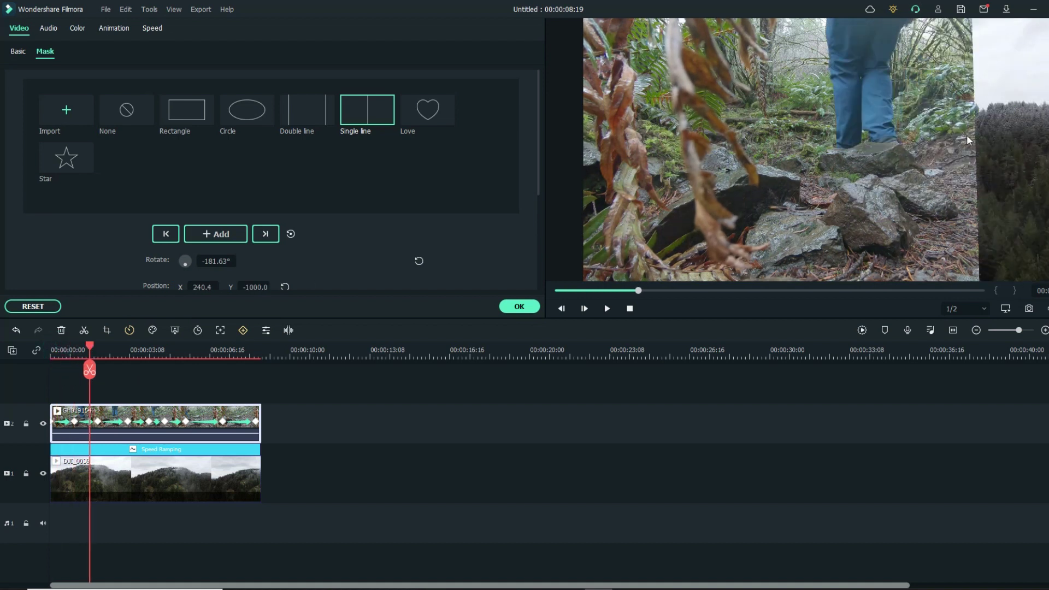
{"action": "mouse_move", "coordinate": [966, 135]}
{"action": "left_mouse_down"}
{"action": "mouse_move", "coordinate": [889, 136]}
{"action": "mouse_move", "coordinate": [950, 136]}
{"action": "left_mouse_up"}
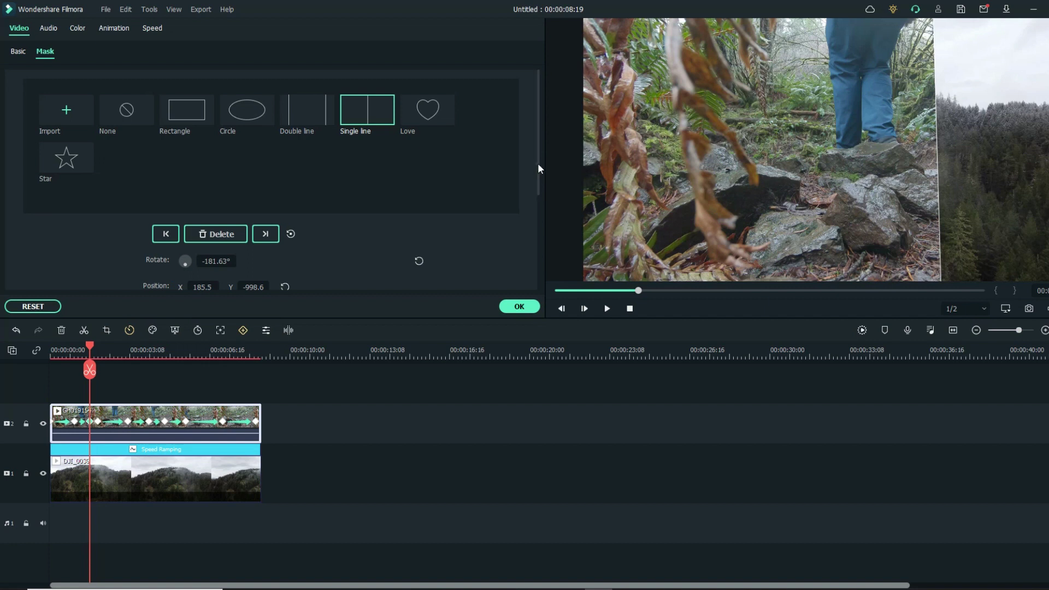
{"action": "left_click_drag", "start_coordinate": [538, 168], "coordinate": [543, 201]}
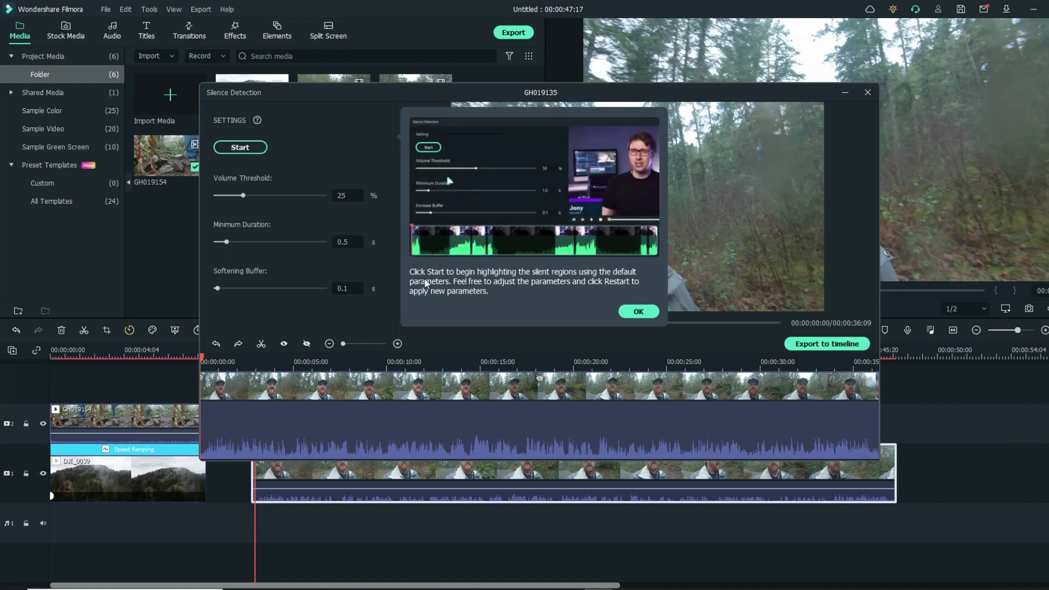
Run Silence Detection on GH019135 with default settings after dismissing the help card
{"action": "left_click", "coordinate": [640, 313]}
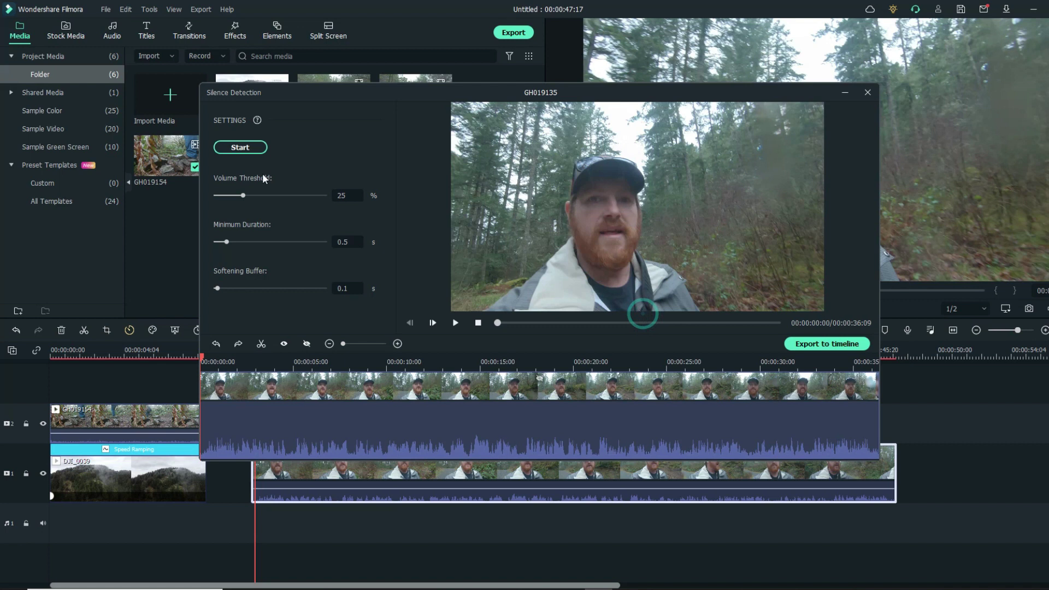
{"action": "left_click", "coordinate": [238, 149]}
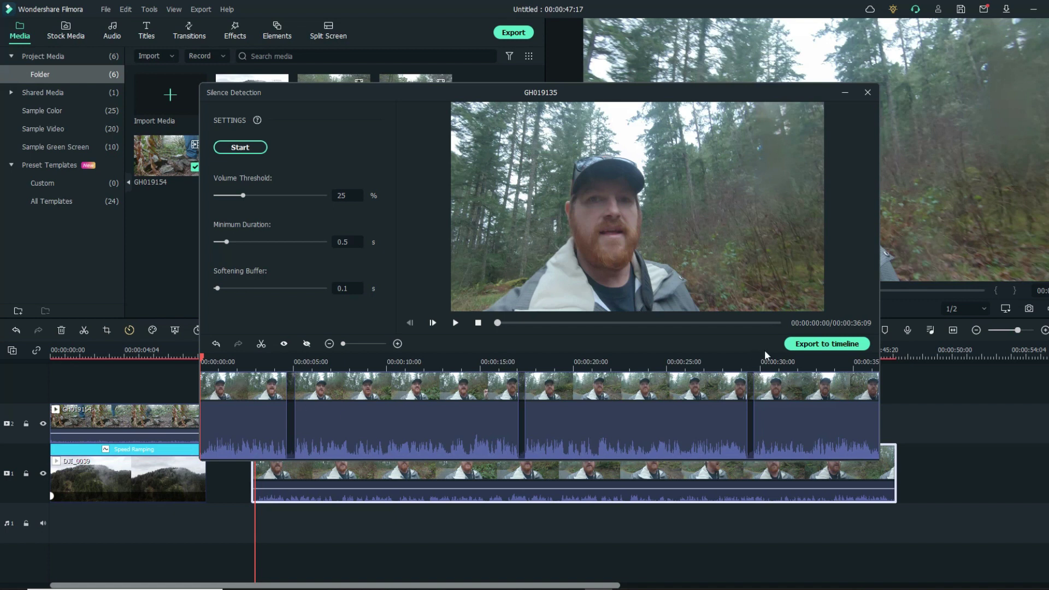
Export the GH019135 silence-detection cuts to the timeline and play them from about 15 seconds
{"action": "left_click", "coordinate": [820, 346]}
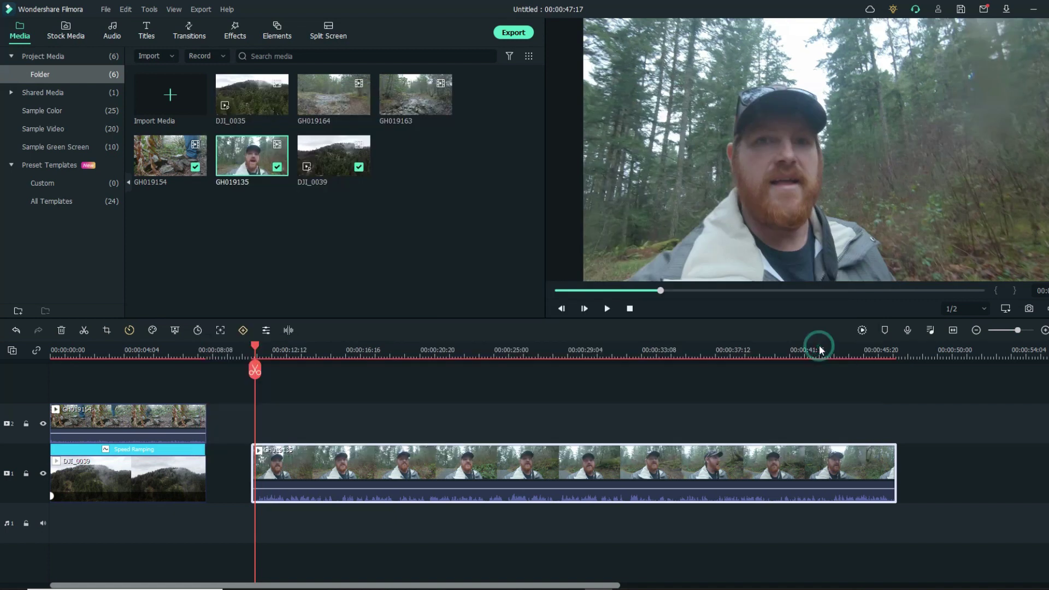
{"action": "left_click", "coordinate": [627, 400]}
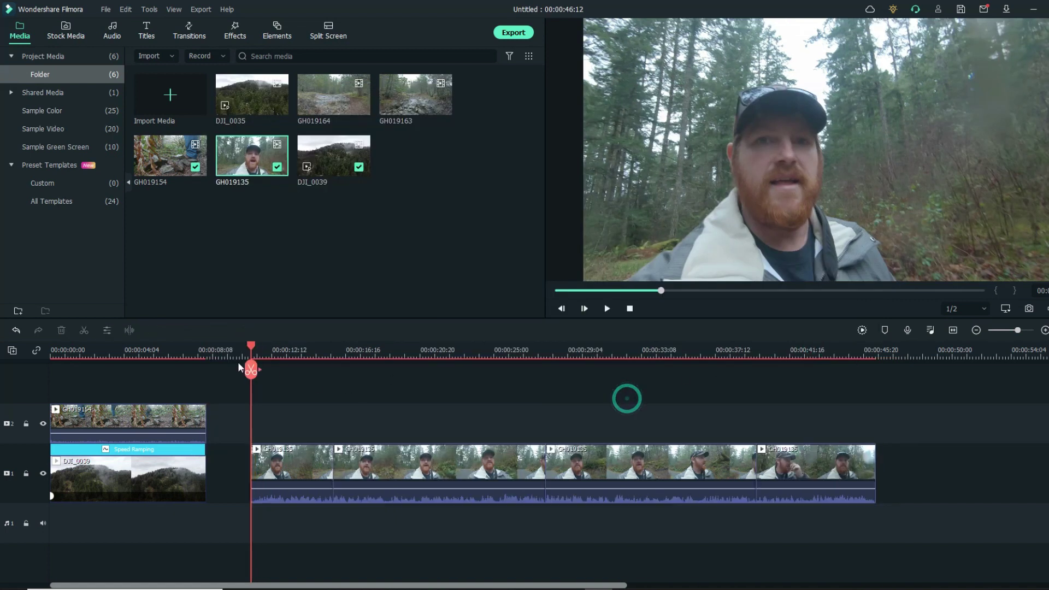
{"action": "left_click_drag", "start_coordinate": [250, 346], "coordinate": [321, 349]}
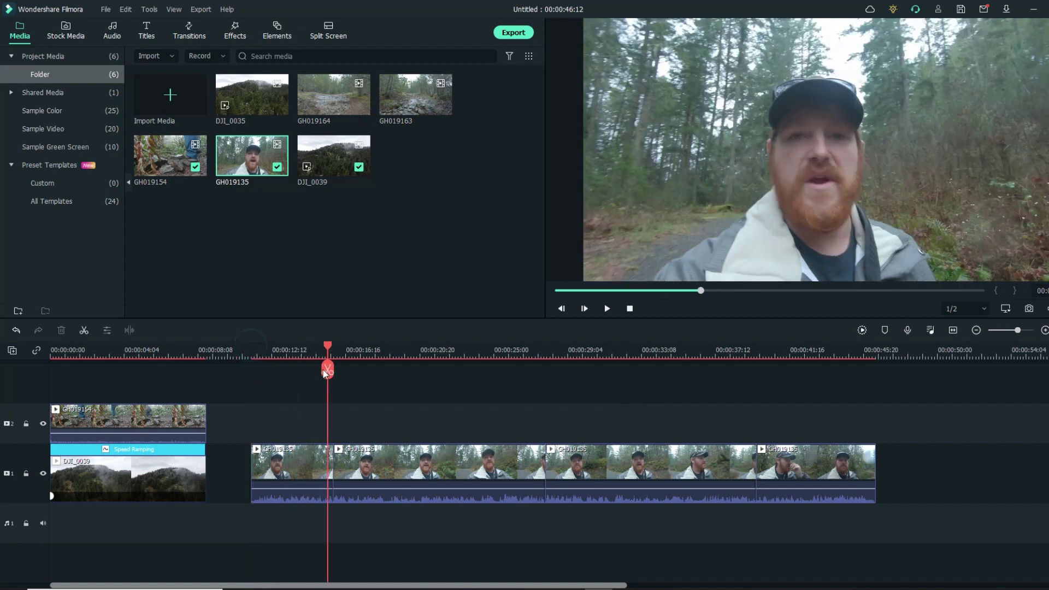
{"action": "left_click", "coordinate": [610, 310]}
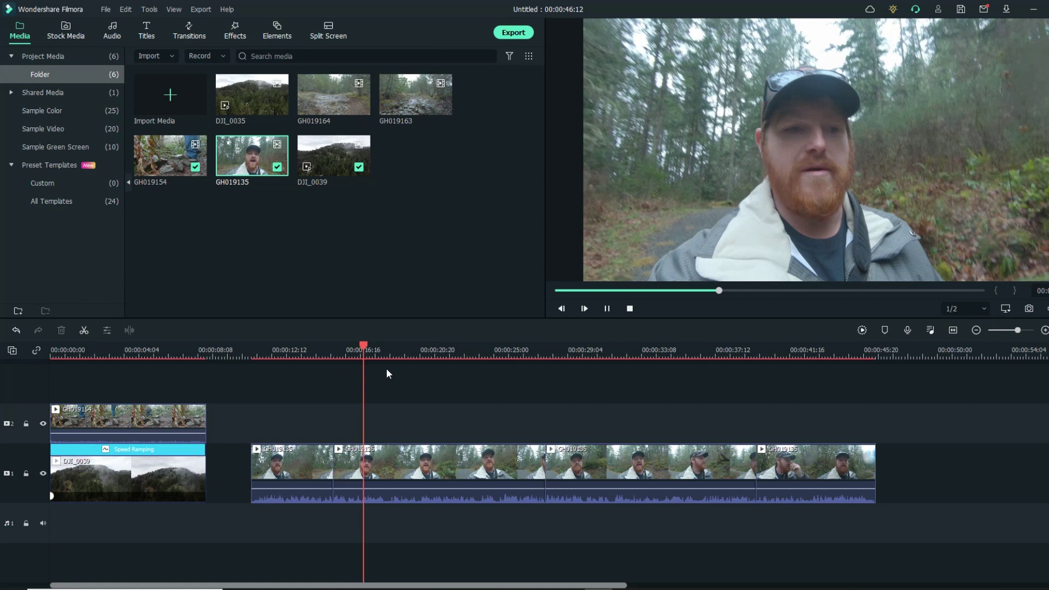
Review the jump cut around 24–28 s, zoom the timeline in, and park the playhead at 27 s
{"action": "left_click", "coordinate": [497, 353]}
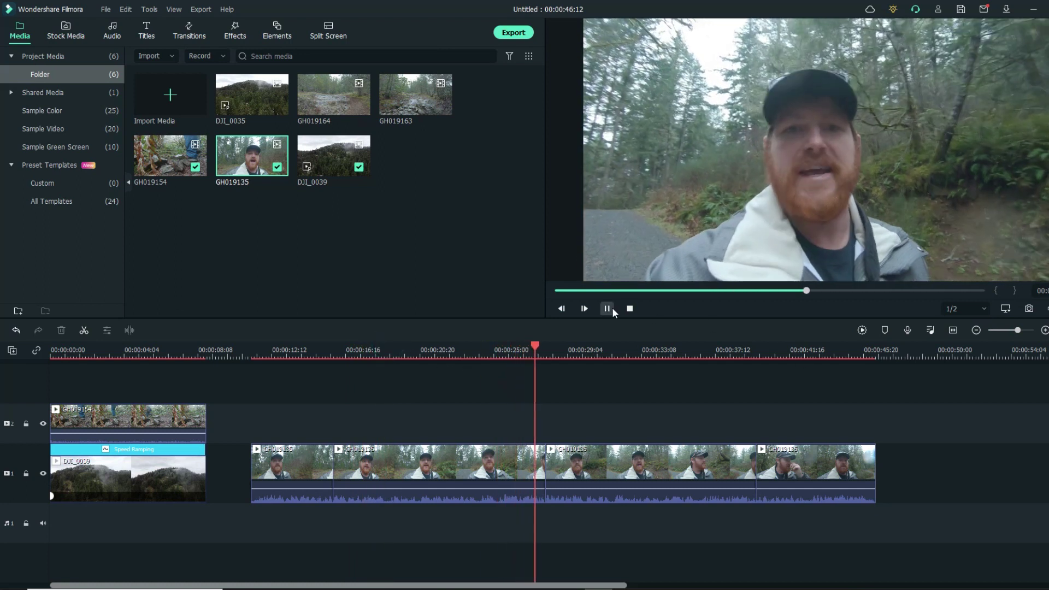
{"action": "left_click", "coordinate": [608, 309]}
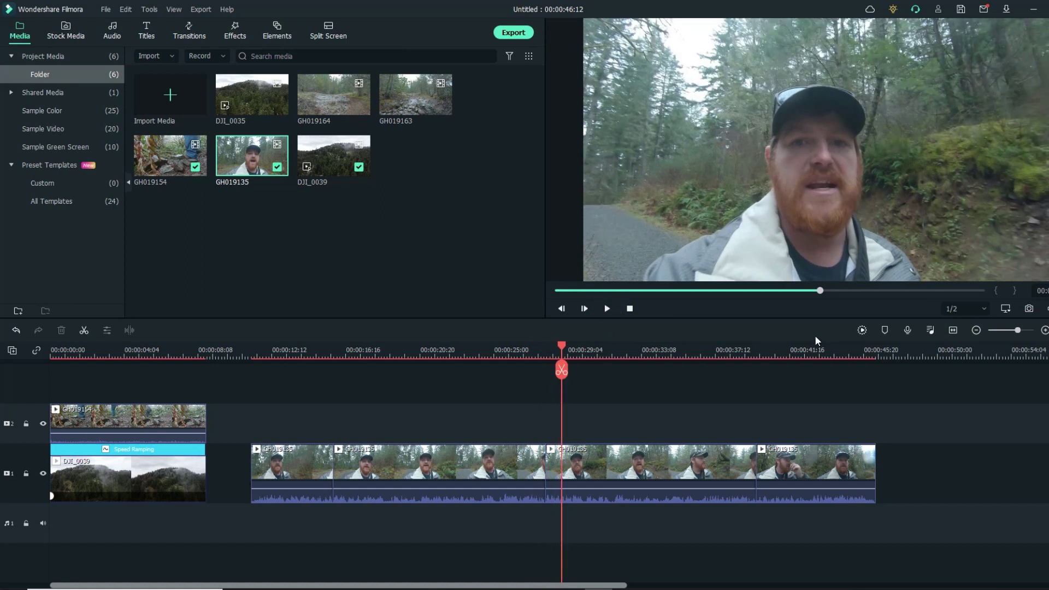
{"action": "left_click_drag", "start_coordinate": [651, 347], "coordinate": [759, 350]}
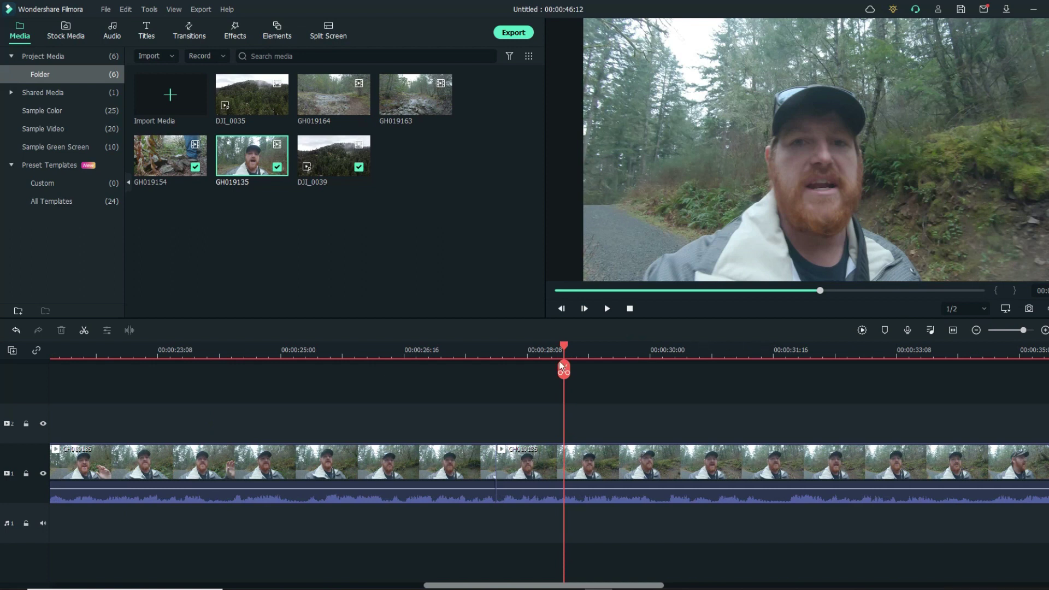
{"action": "left_click_drag", "start_coordinate": [560, 362], "coordinate": [487, 359]}
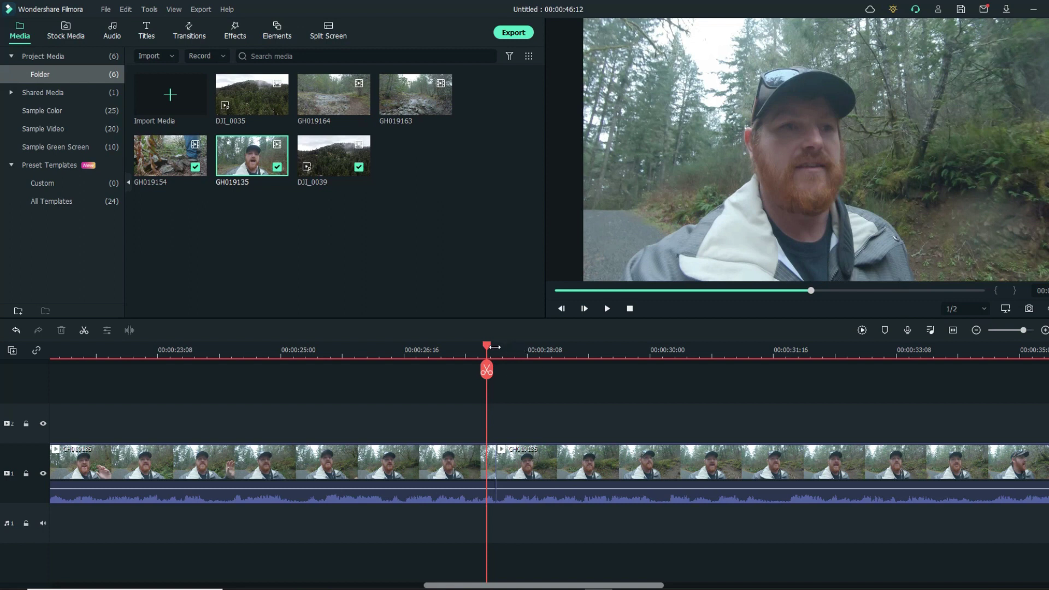
Crop the second GH019135 clip to 1972x1109, centred on the speaker, to punch in
{"action": "left_click", "coordinate": [547, 464]}
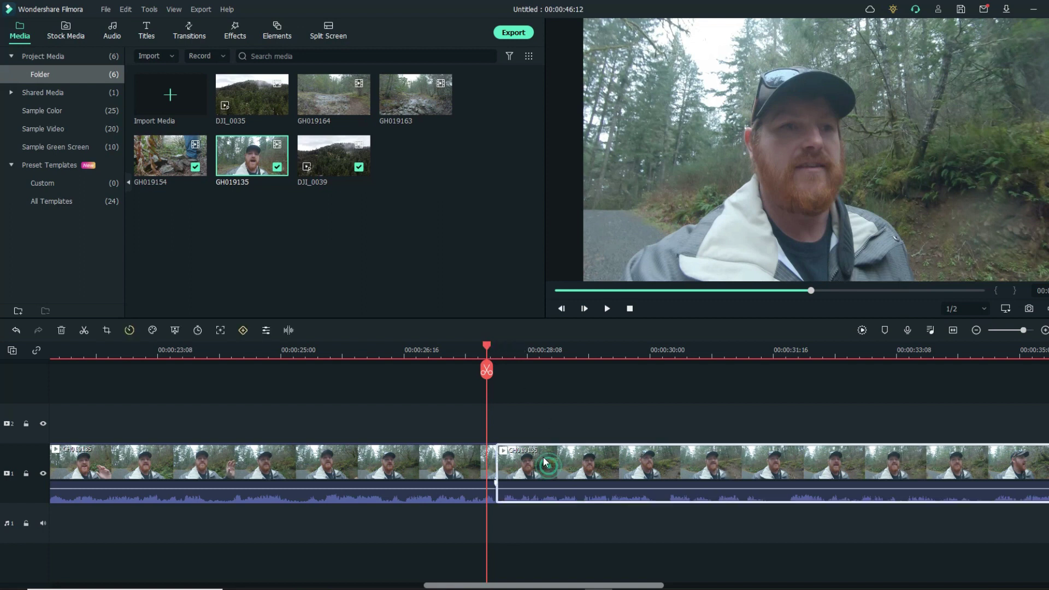
{"action": "left_click", "coordinate": [107, 331]}
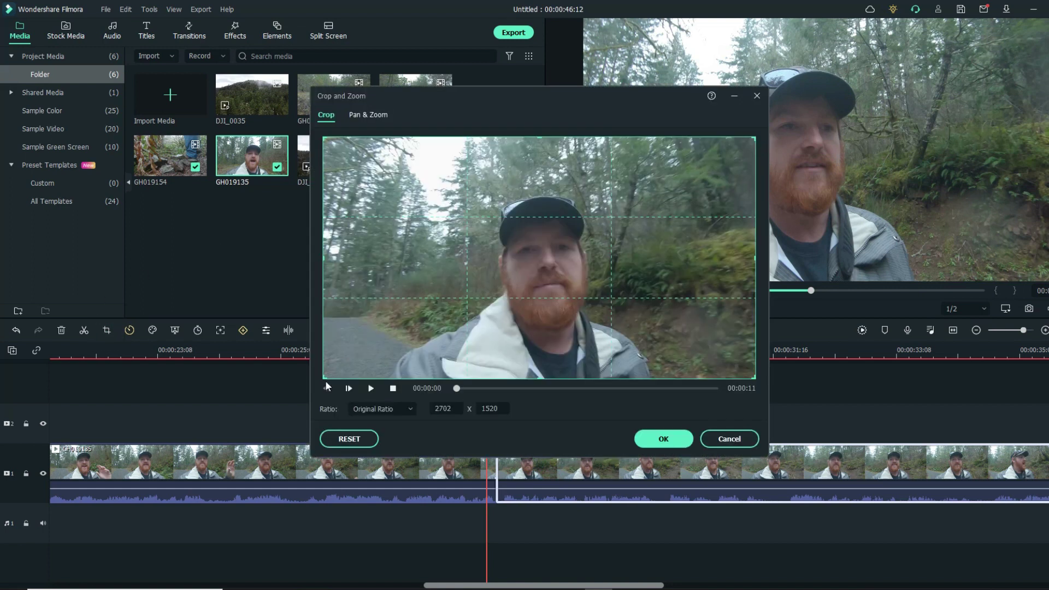
{"action": "left_click_drag", "start_coordinate": [324, 378], "coordinate": [446, 312]}
{"action": "left_click_drag", "start_coordinate": [640, 253], "coordinate": [558, 308]}
{"action": "left_click", "coordinate": [663, 438]}
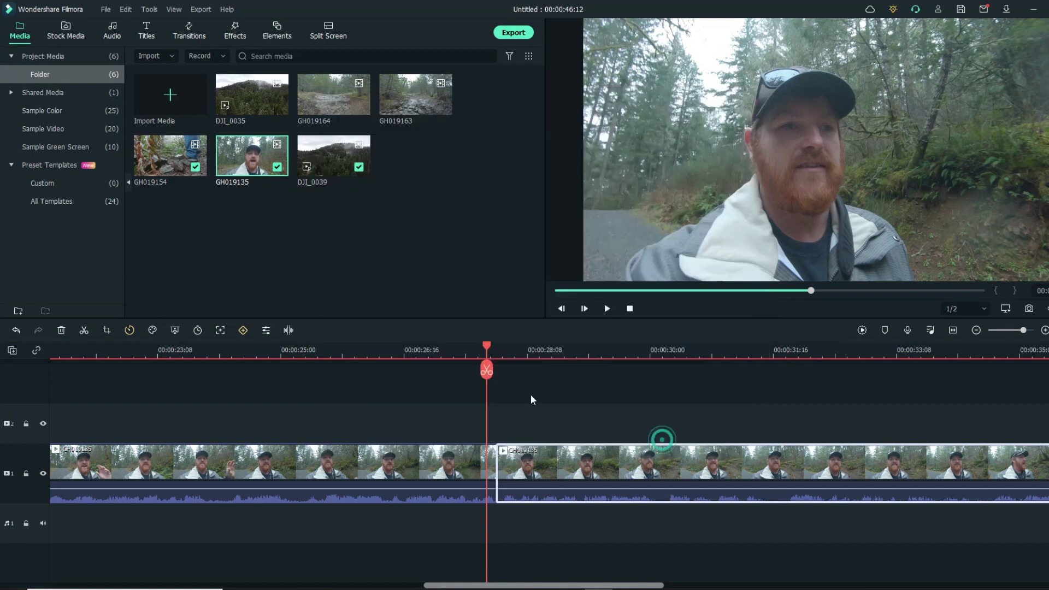
Play back the cropped section, zoom the timeline out, and review from about 37 to 41 seconds
{"action": "key", "text": "space"}
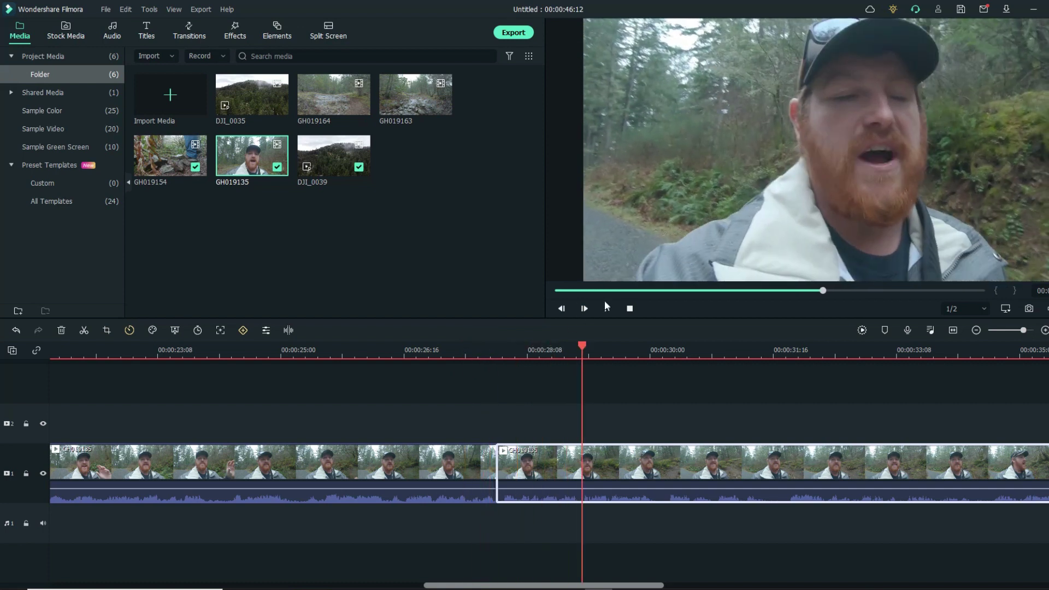
{"action": "left_click", "coordinate": [606, 308]}
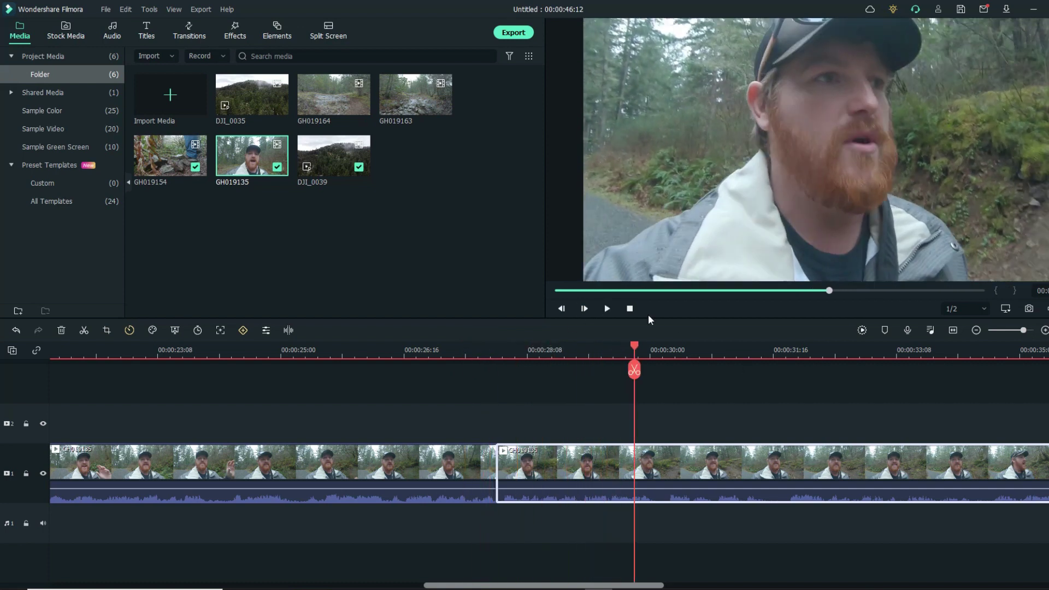
{"action": "left_click_drag", "start_coordinate": [812, 344], "coordinate": [697, 351]}
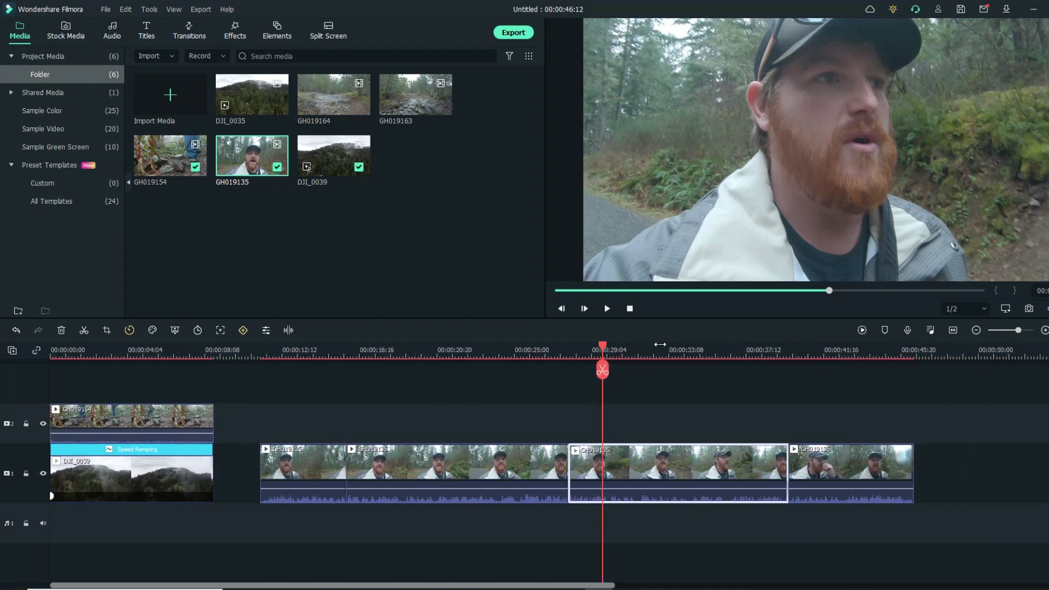
{"action": "left_click_drag", "start_coordinate": [603, 355], "coordinate": [780, 382]}
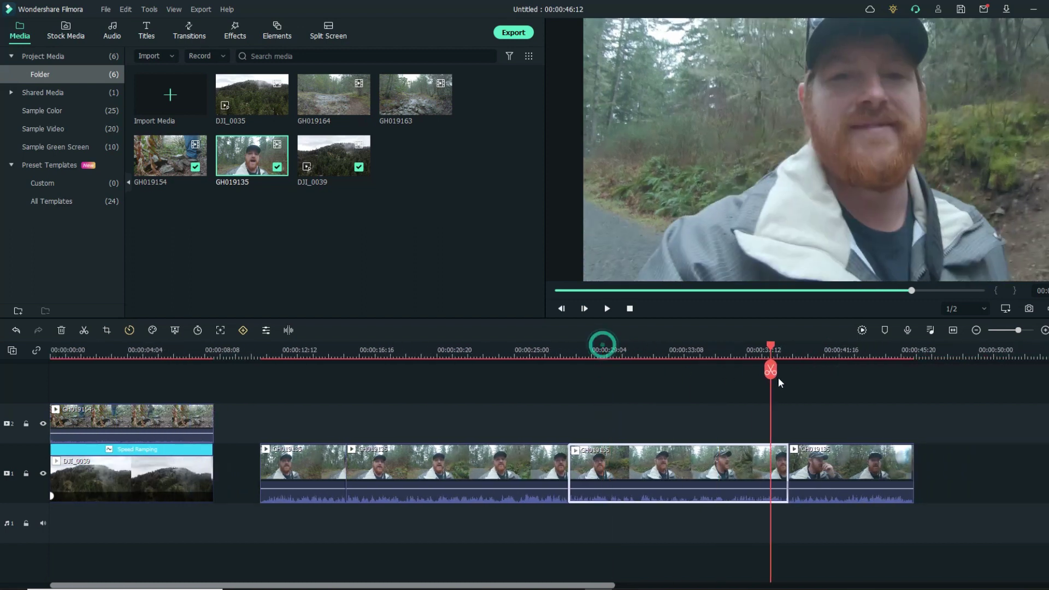
{"action": "left_click", "coordinate": [607, 308]}
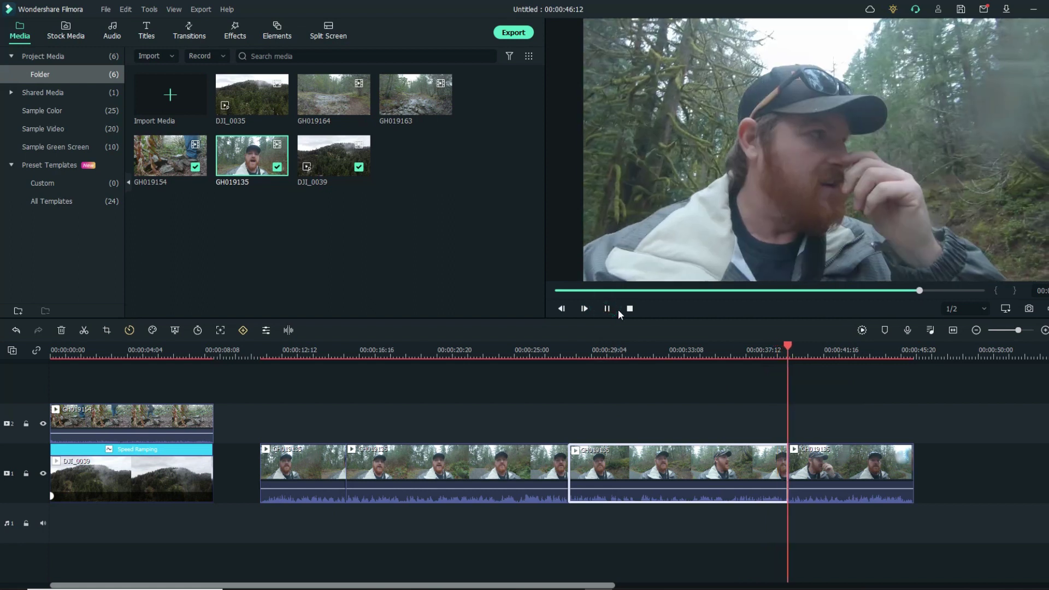
{"action": "left_click", "coordinate": [607, 309]}
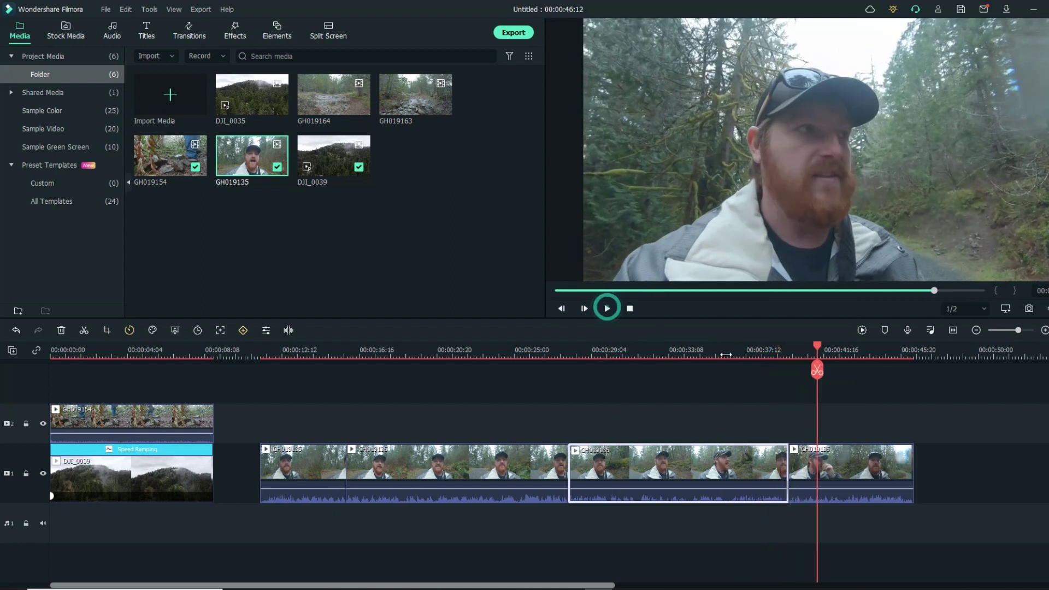
{"action": "left_click_drag", "start_coordinate": [725, 354], "coordinate": [696, 354]}
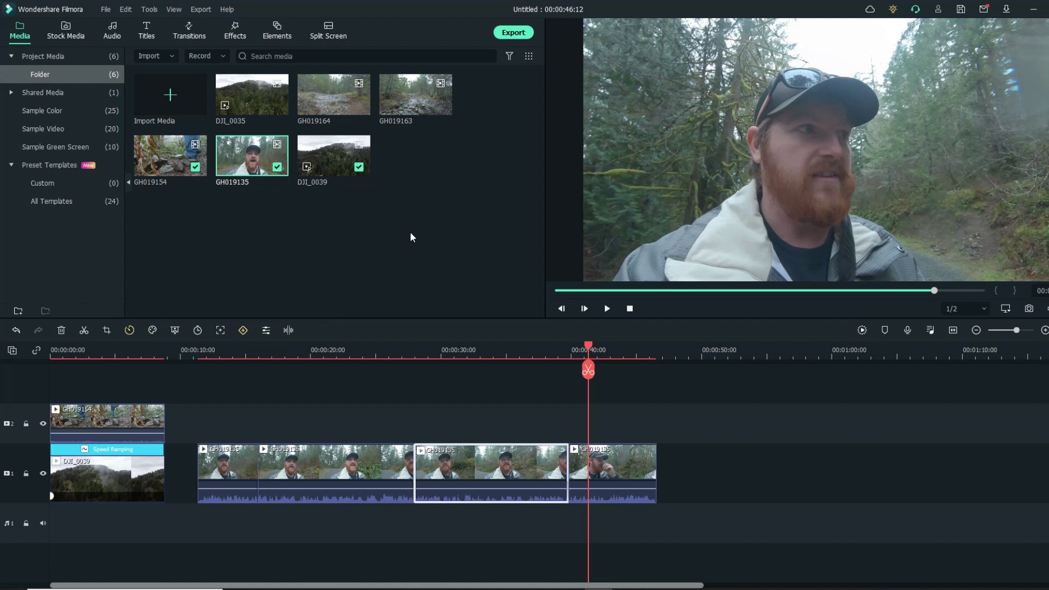
Preview Stage In Universe Pack from Titles > What's New and place it on track 2 at the playhead
{"action": "left_click", "coordinate": [113, 28]}
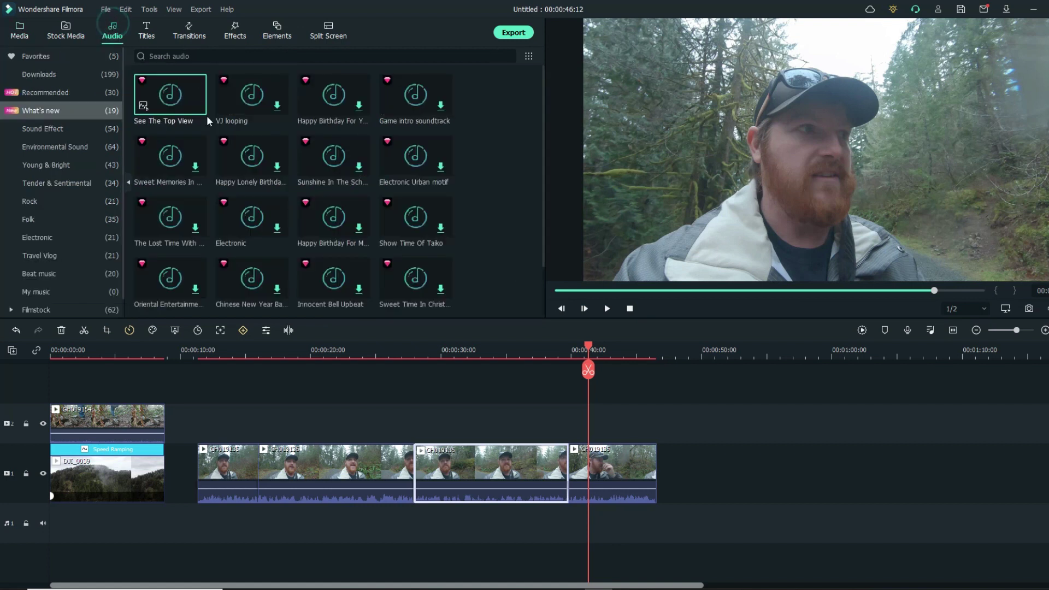
{"action": "left_click", "coordinate": [141, 31]}
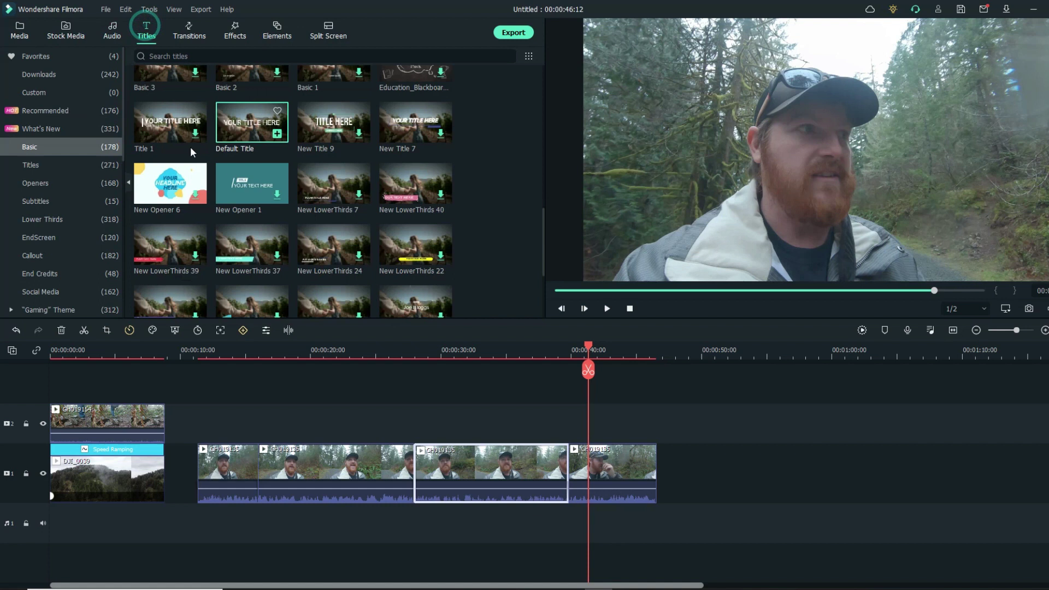
{"action": "left_click", "coordinate": [42, 126]}
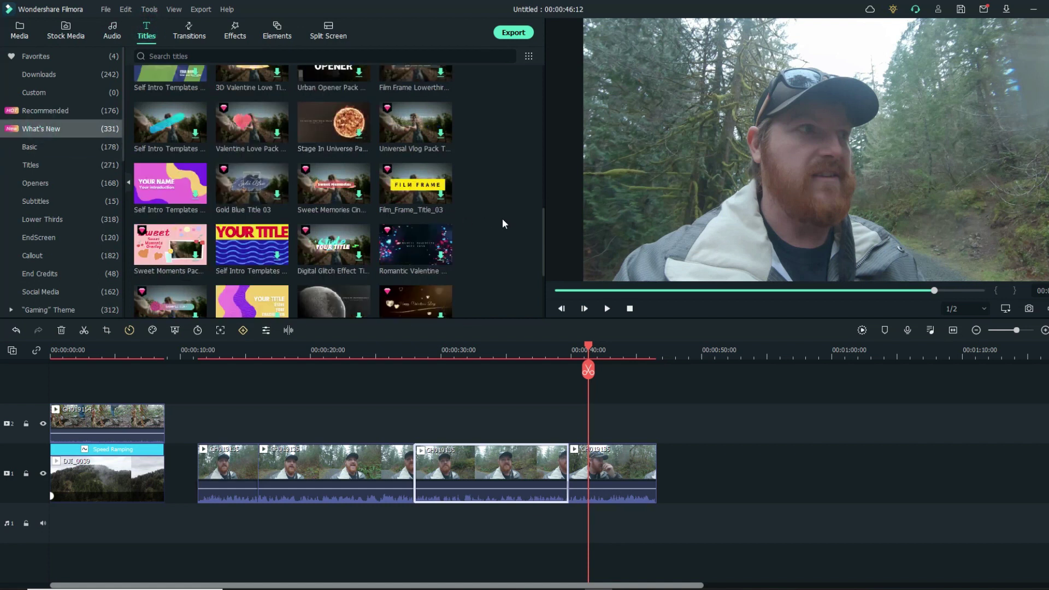
{"action": "scroll", "coordinate": [545, 231], "scroll_direction": "up", "scroll_amount": 8}
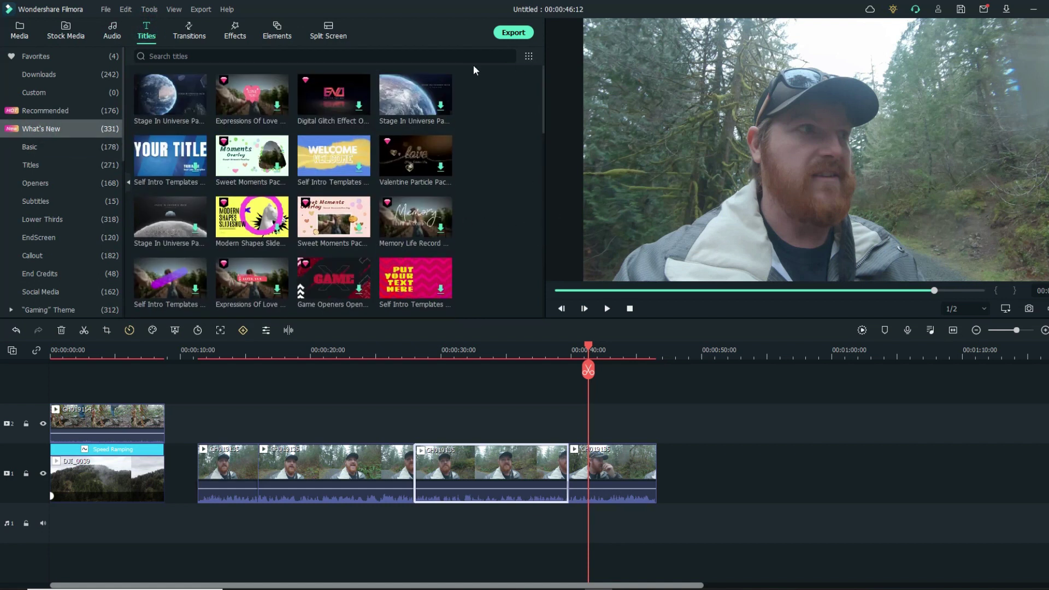
{"action": "left_click", "coordinate": [163, 104]}
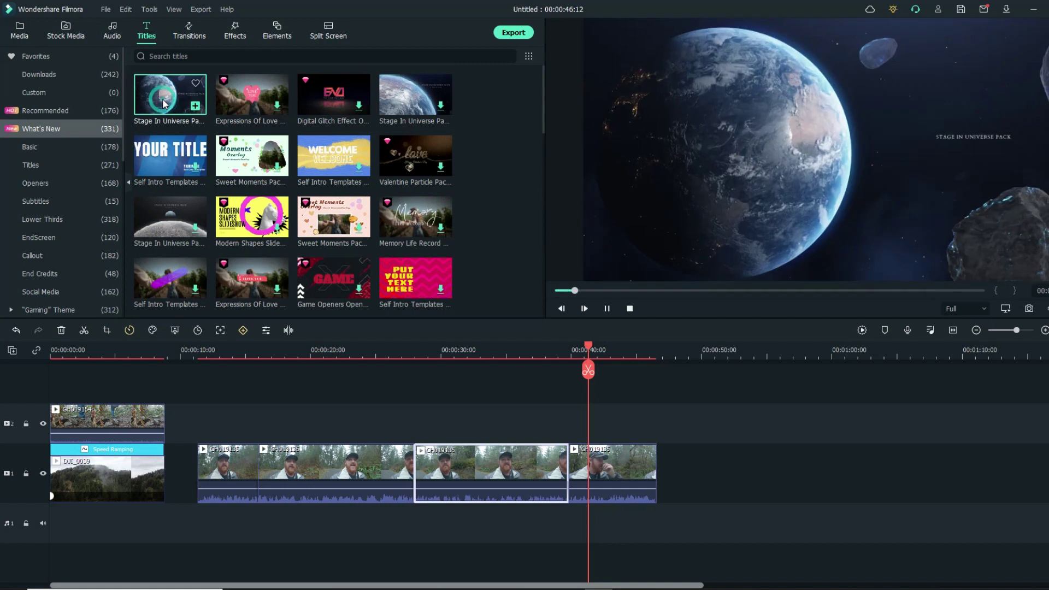
{"action": "left_click_drag", "start_coordinate": [163, 104], "coordinate": [680, 430]}
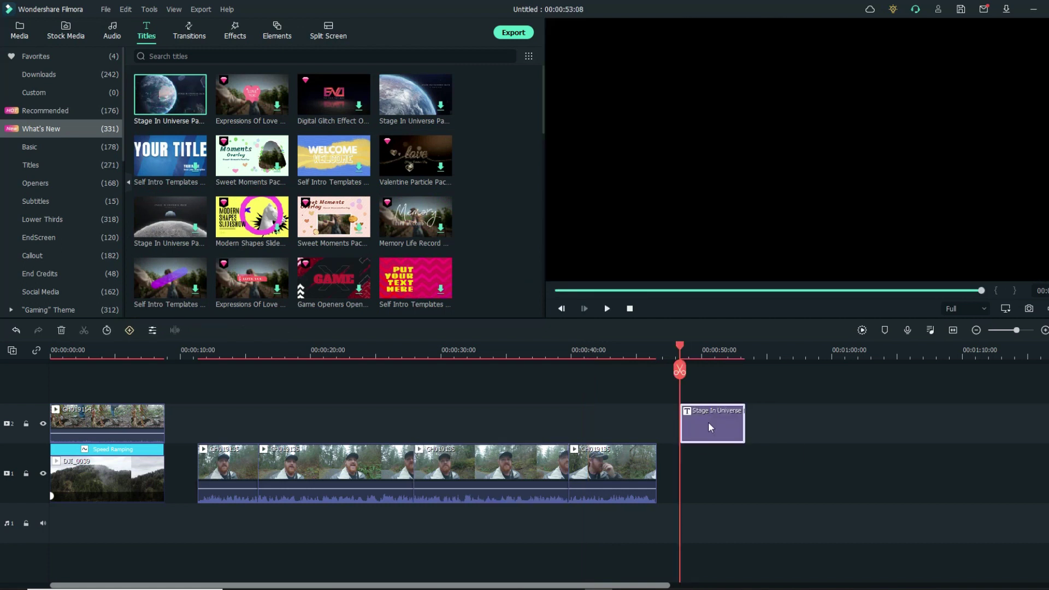
Replace the Stage In Universe title text with SUBSCRIBE, resize it in the preview, and confirm with OK
{"action": "double_click", "coordinate": [724, 417]}
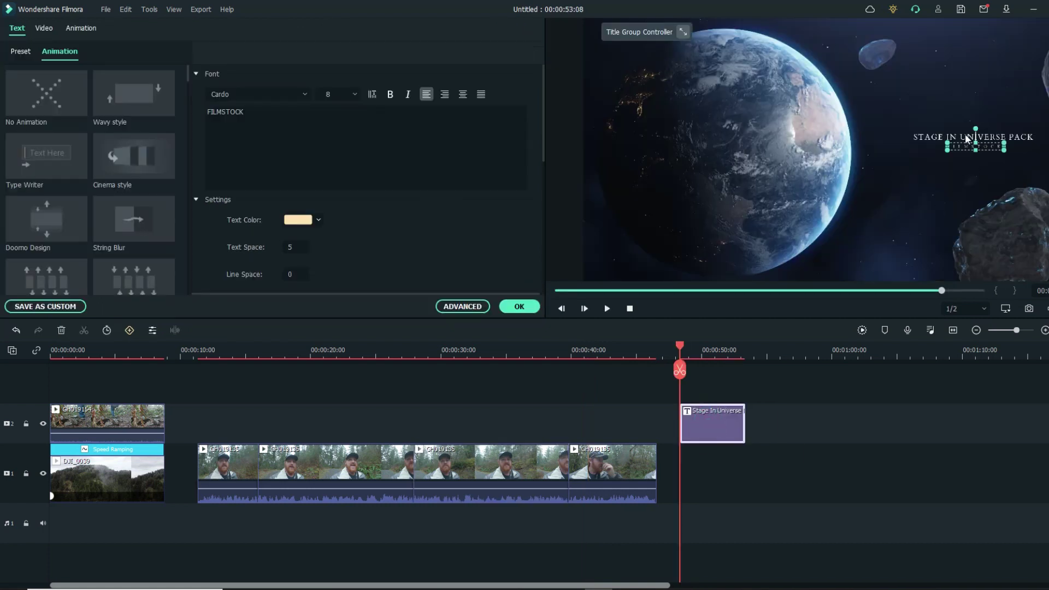
{"action": "left_click", "coordinate": [300, 112]}
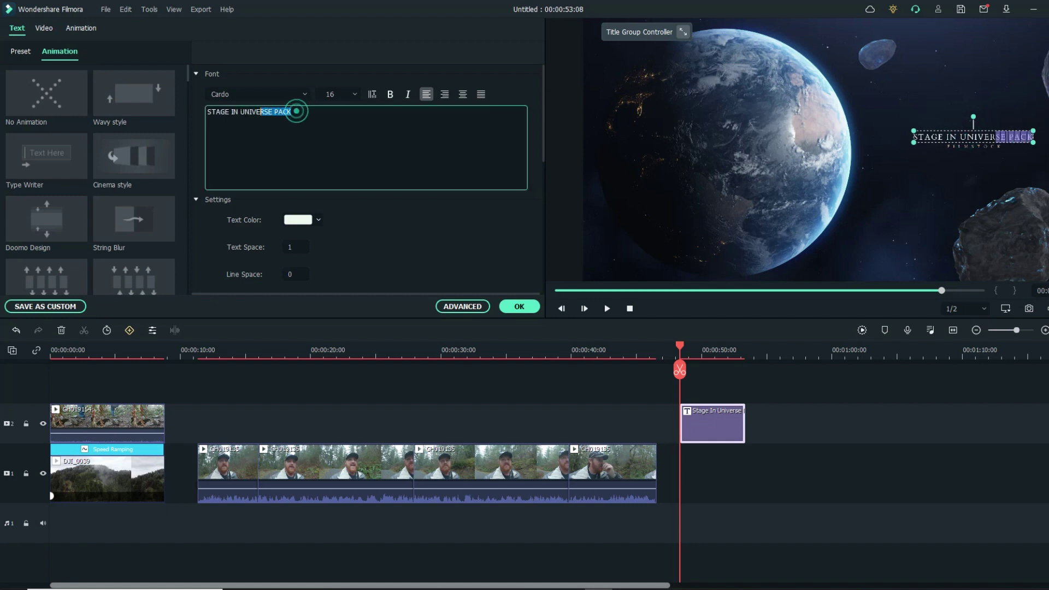
{"action": "key", "text": "ctrl+a"}
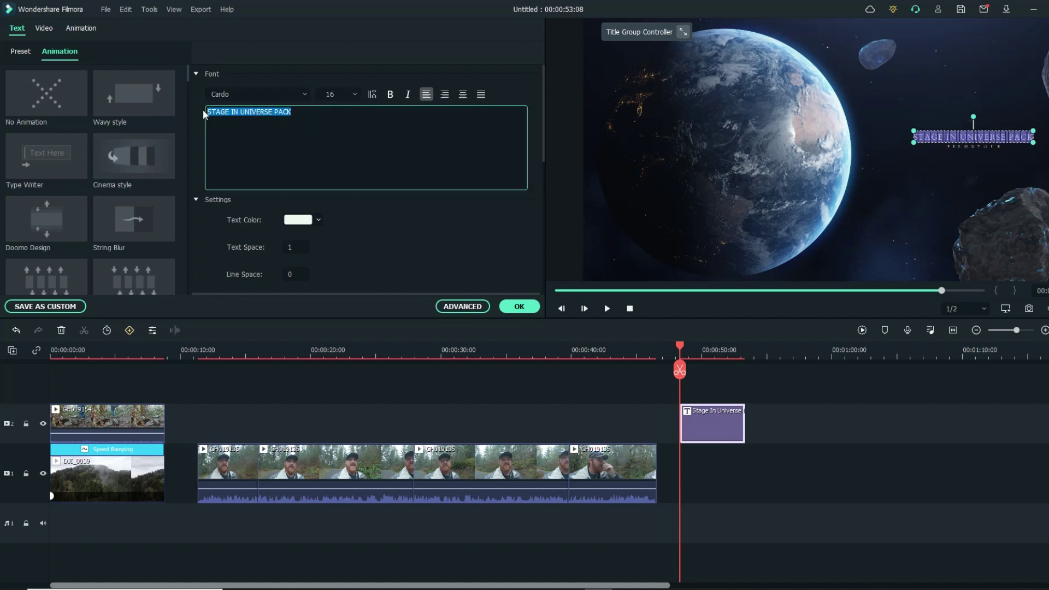
{"action": "type", "text": "SUBSCR"}
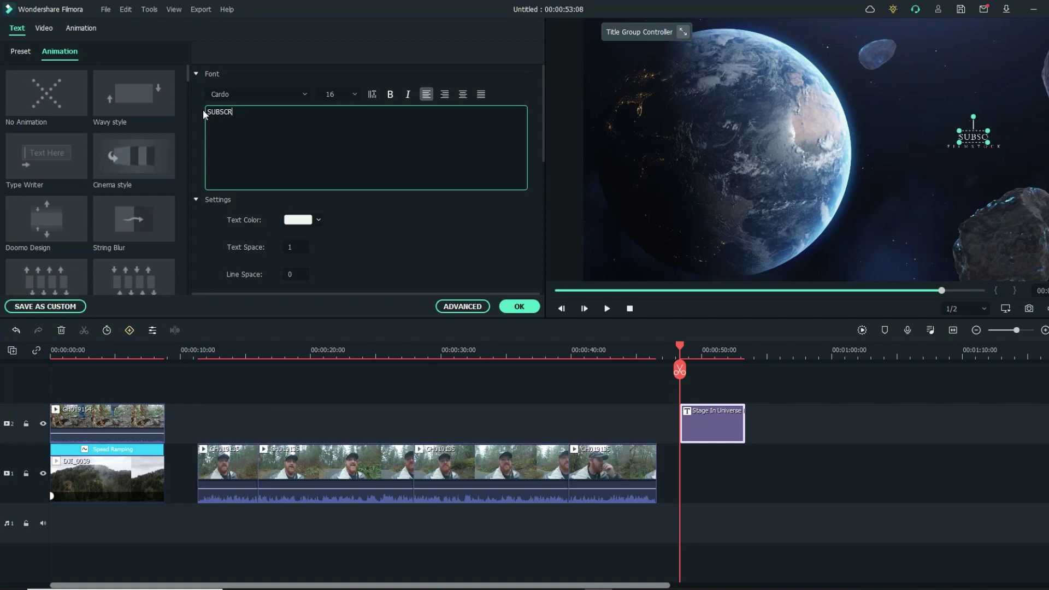
{"action": "type", "text": "IBE"}
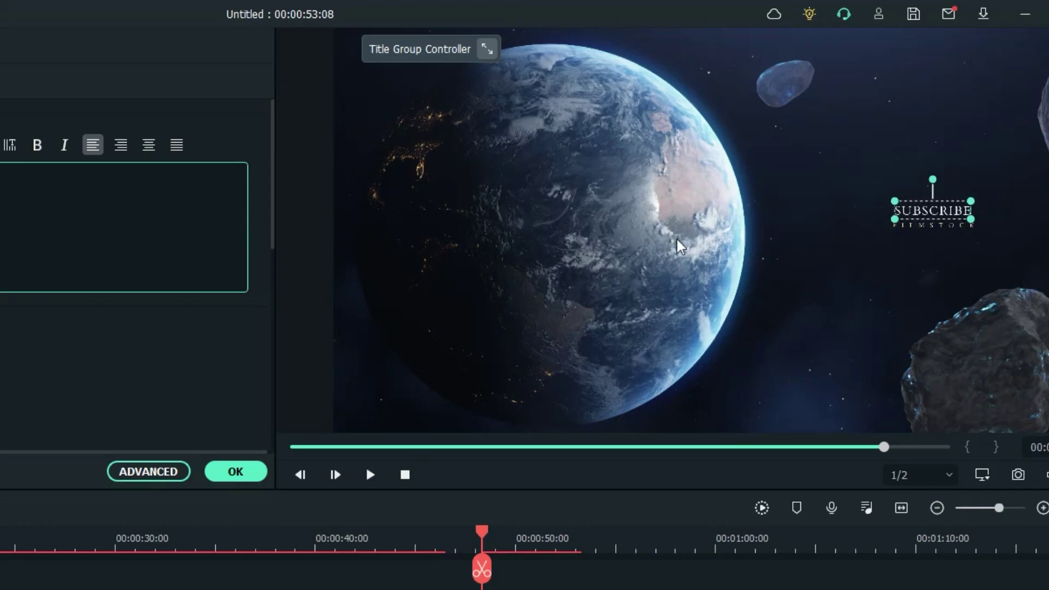
{"action": "mouse_move", "coordinate": [892, 219]}
{"action": "left_mouse_down"}
{"action": "mouse_move", "coordinate": [766, 284]}
{"action": "mouse_move", "coordinate": [752, 310]}
{"action": "mouse_move", "coordinate": [650, 342]}
{"action": "mouse_move", "coordinate": [699, 322]}
{"action": "mouse_move", "coordinate": [672, 349]}
{"action": "mouse_move", "coordinate": [753, 315]}
{"action": "mouse_move", "coordinate": [672, 358]}
{"action": "mouse_move", "coordinate": [796, 297]}
{"action": "mouse_move", "coordinate": [727, 326]}
{"action": "mouse_move", "coordinate": [819, 267]}
{"action": "mouse_move", "coordinate": [923, 235]}
{"action": "mouse_move", "coordinate": [760, 286]}
{"action": "mouse_move", "coordinate": [609, 290]}
{"action": "mouse_move", "coordinate": [877, 225]}
{"action": "left_mouse_up"}
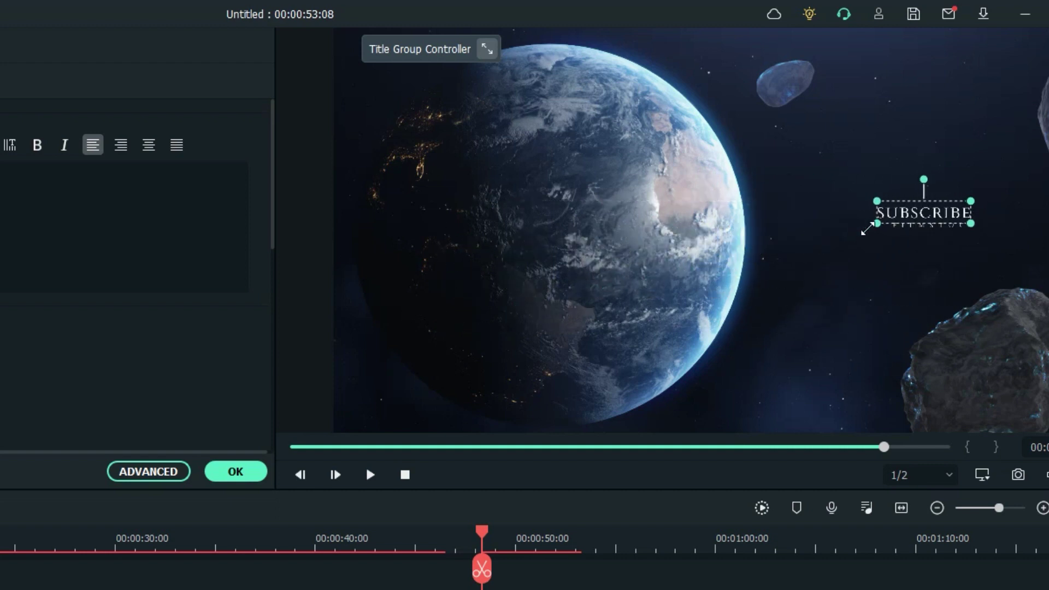
{"action": "left_click", "coordinate": [519, 306]}
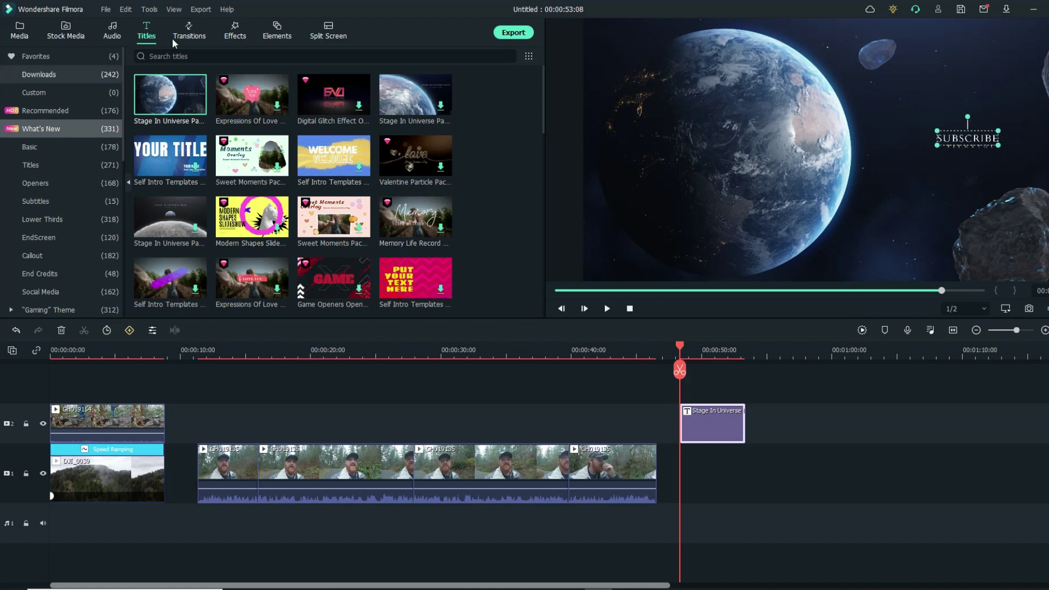
Browse Transitions, Effects and Elements, preview the Neon Greenscreen element, then open the title's Animation Customize panel
{"action": "left_click", "coordinate": [189, 30]}
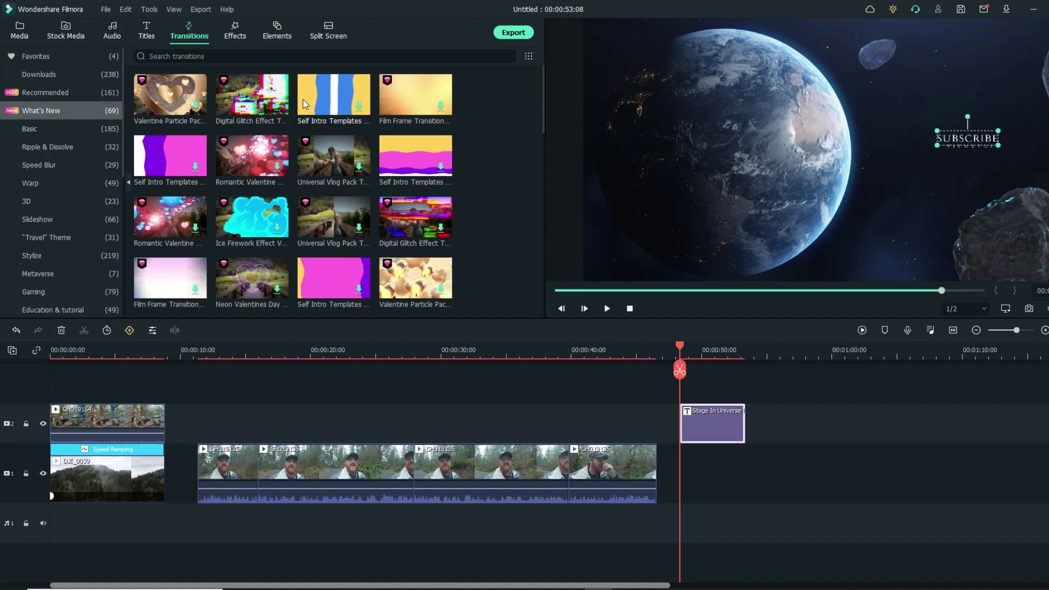
{"action": "left_click", "coordinate": [236, 29]}
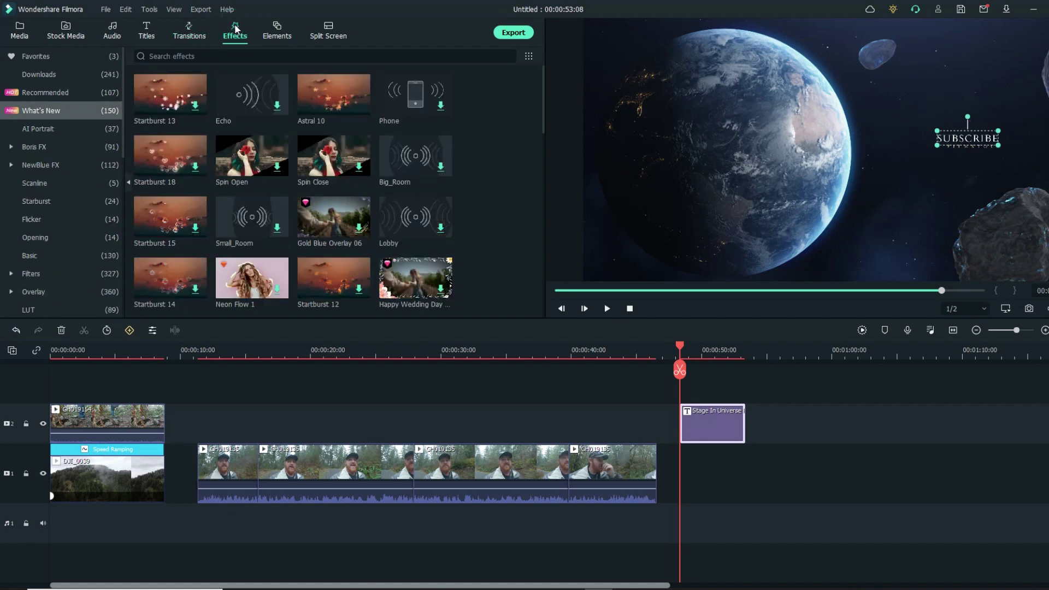
{"action": "left_click", "coordinate": [275, 30]}
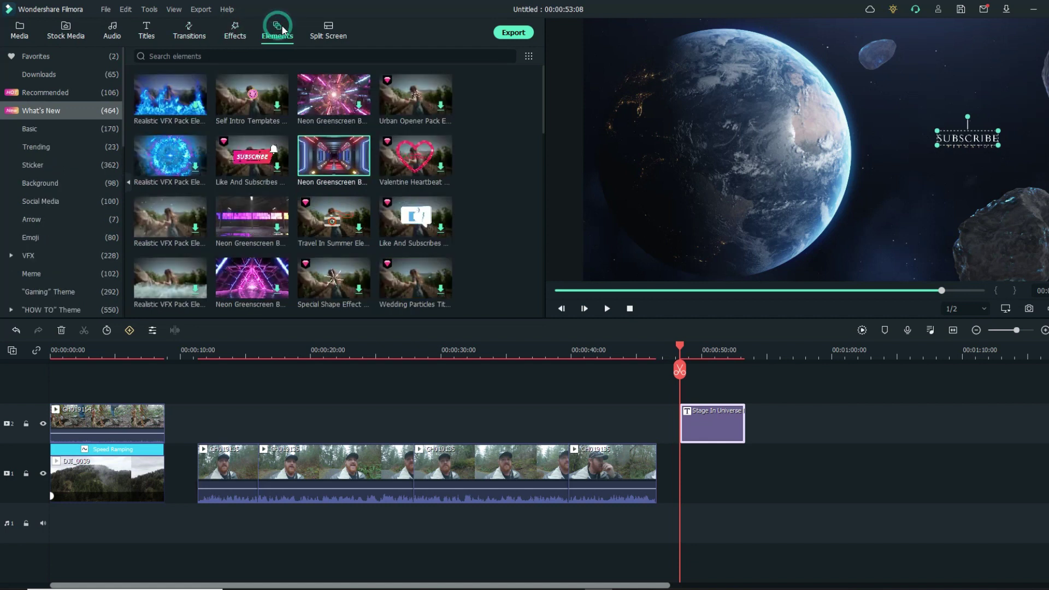
{"action": "left_click", "coordinate": [331, 160]}
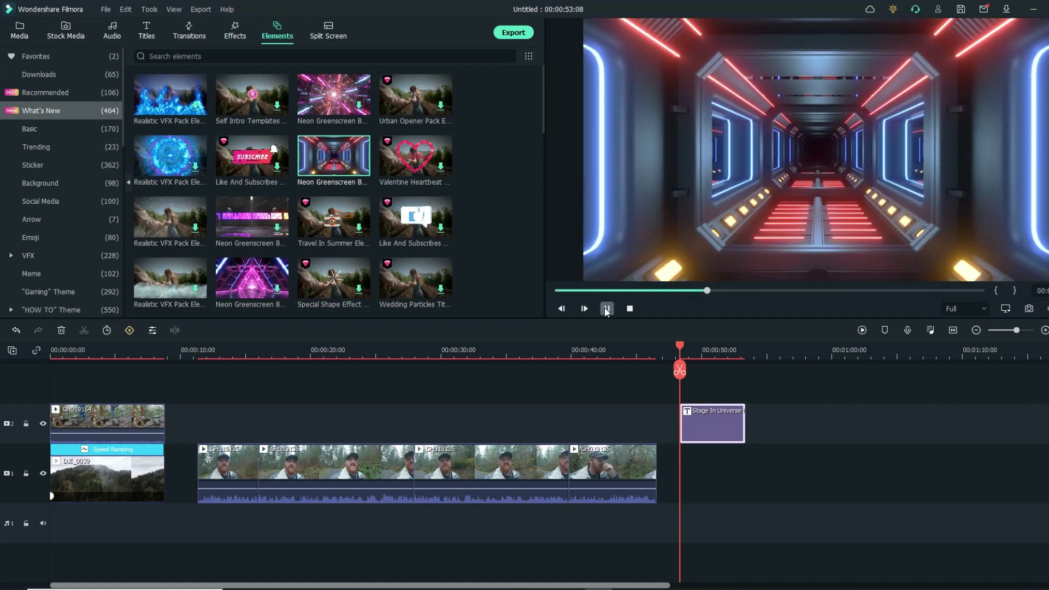
{"action": "left_click", "coordinate": [607, 309]}
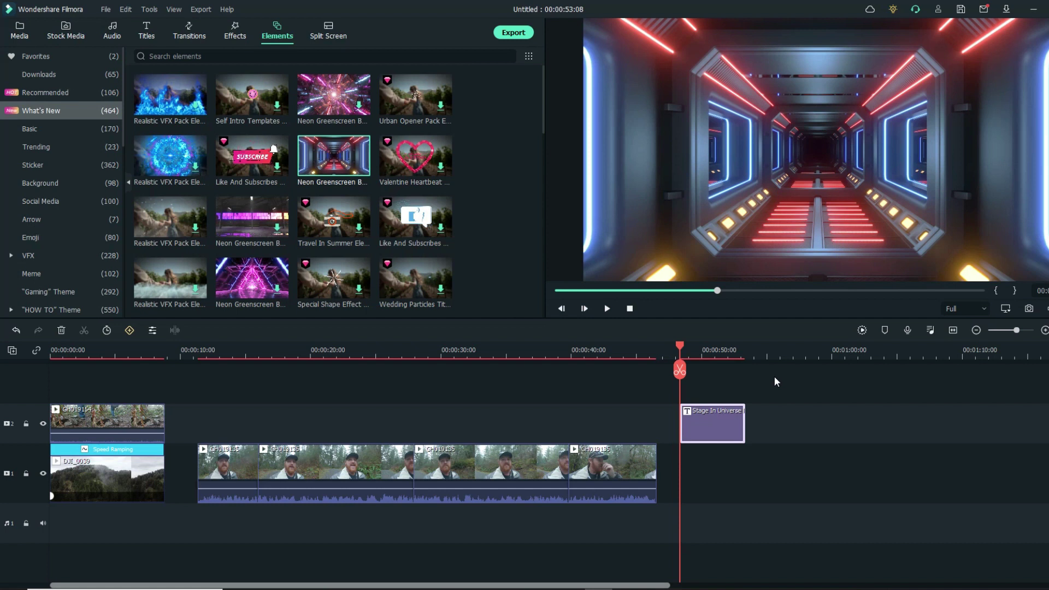
{"action": "left_click", "coordinate": [128, 331]}
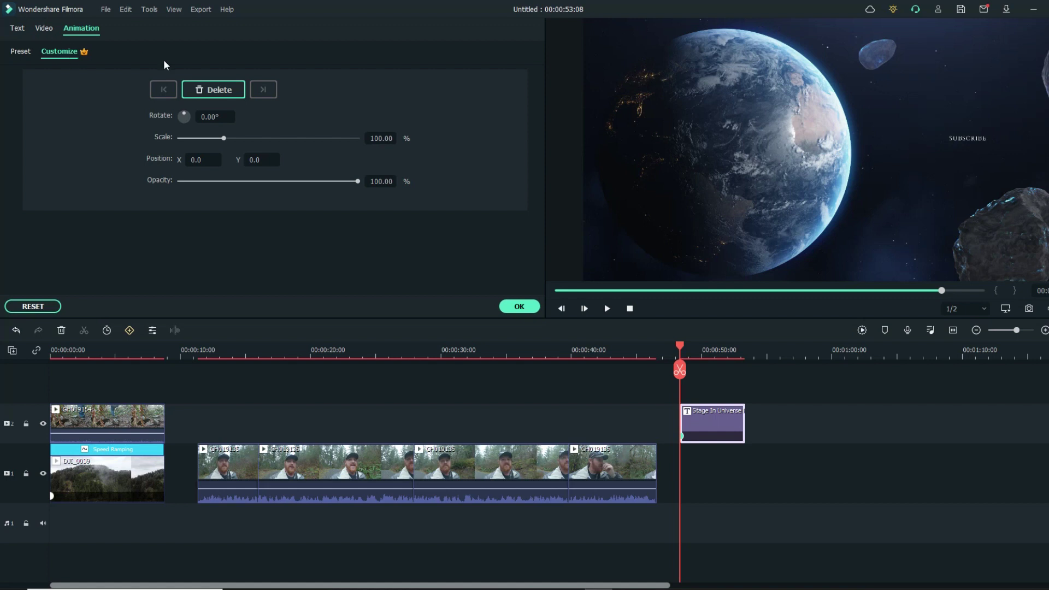
Check the title's transform and text settings, then close the title editor
{"action": "left_click", "coordinate": [43, 30]}
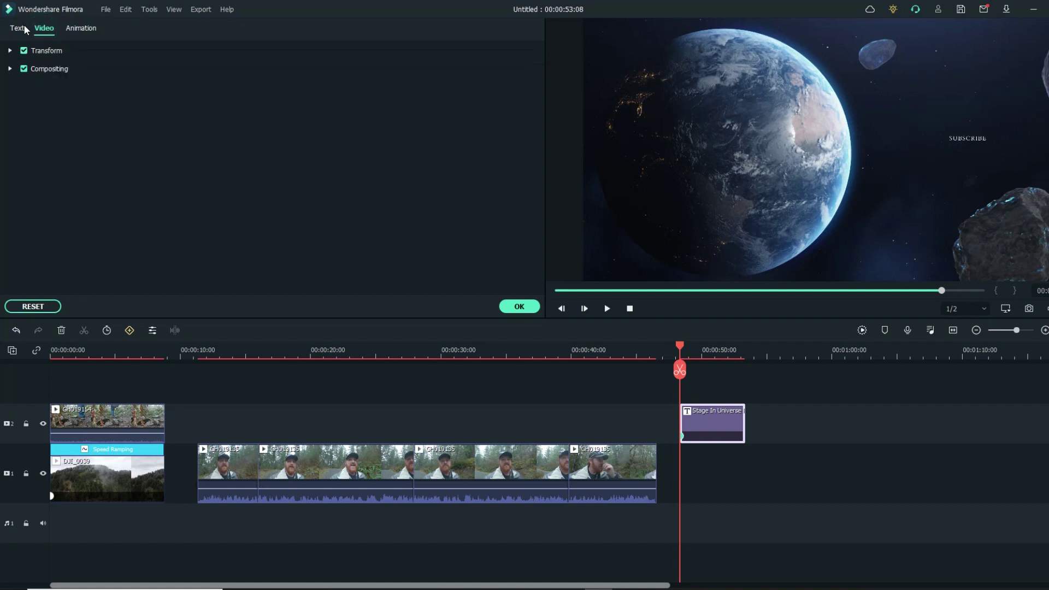
{"action": "left_click", "coordinate": [17, 28]}
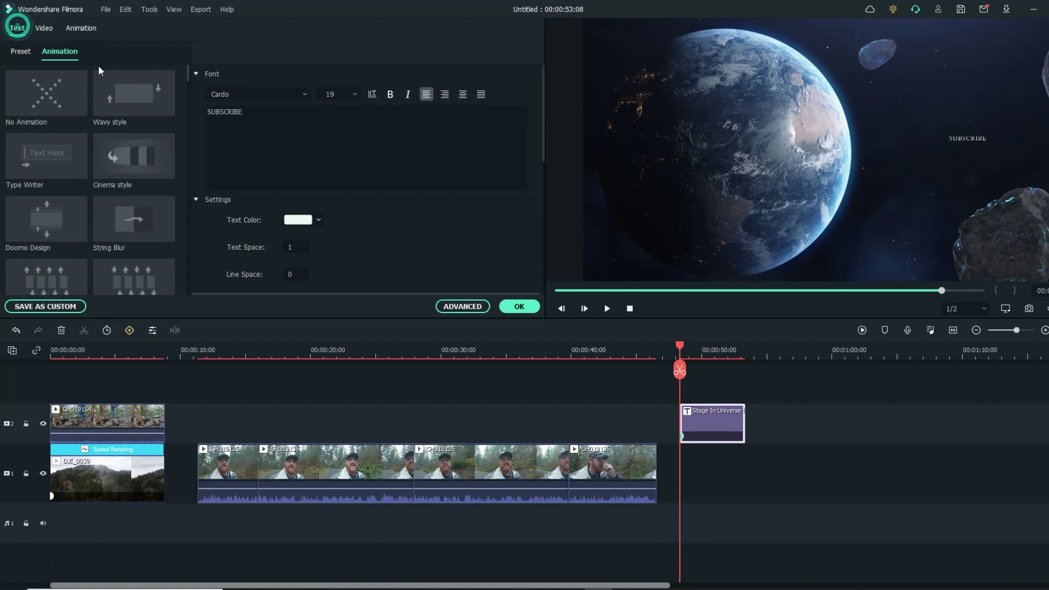
{"action": "left_click", "coordinate": [704, 425]}
{"action": "left_click", "coordinate": [519, 307]}
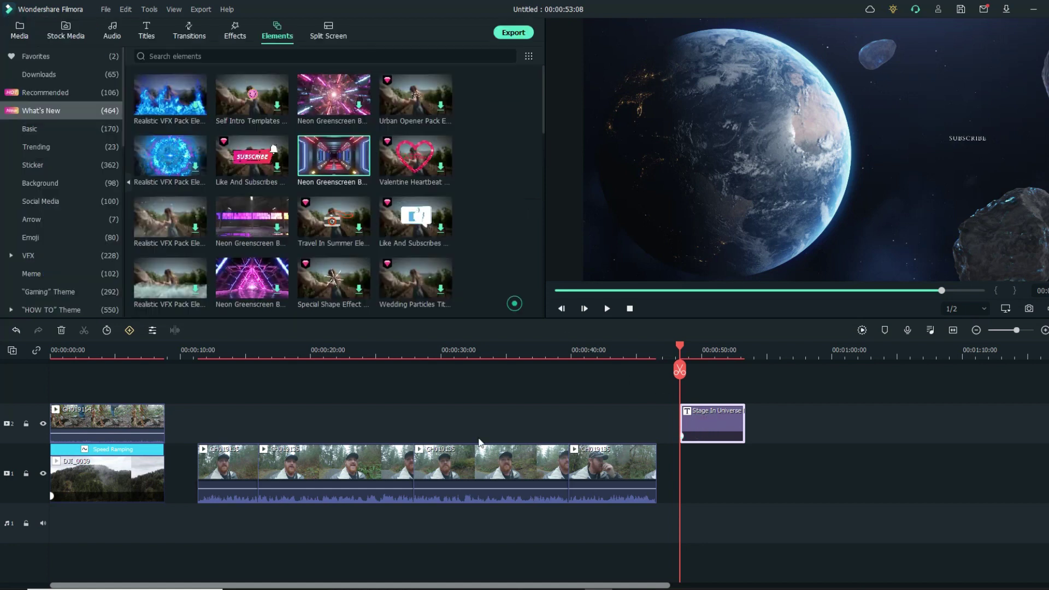
Show the Media library and delete the Stage In Universe title clip from the timeline
{"action": "left_click", "coordinate": [97, 472]}
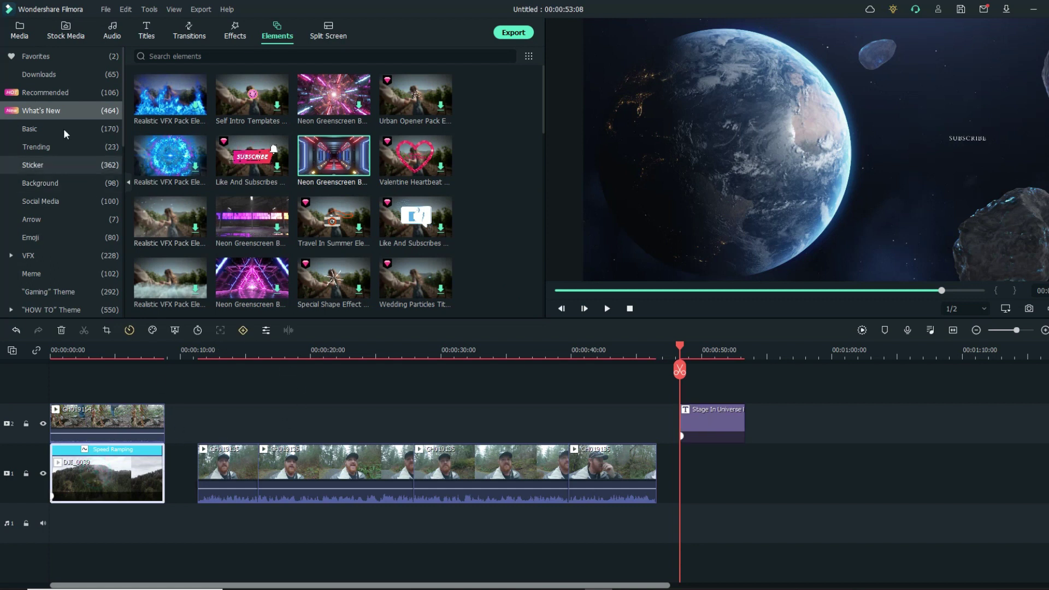
{"action": "left_click", "coordinate": [20, 30]}
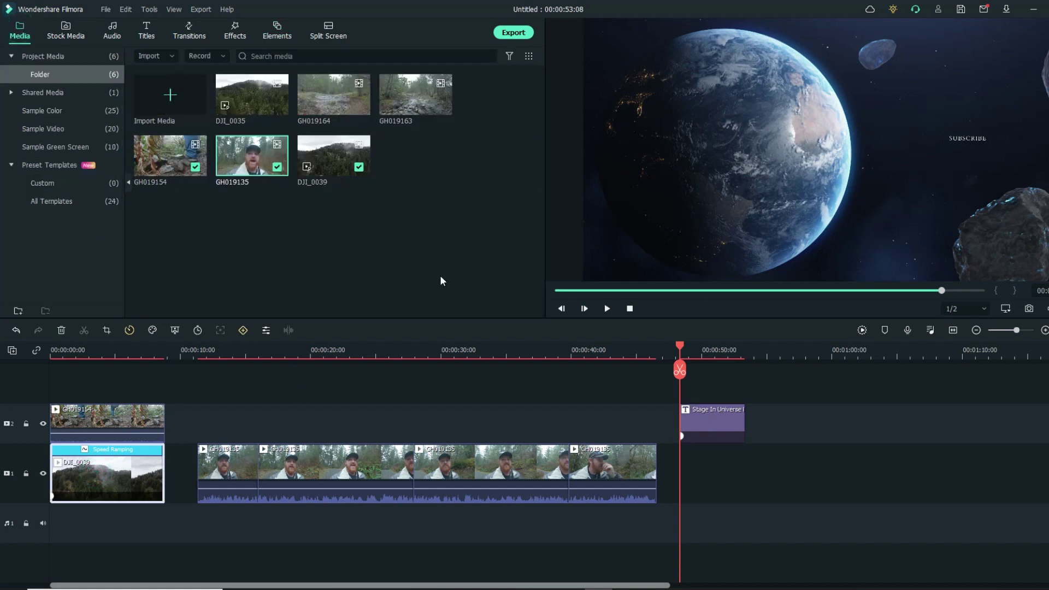
{"action": "left_click", "coordinate": [726, 418]}
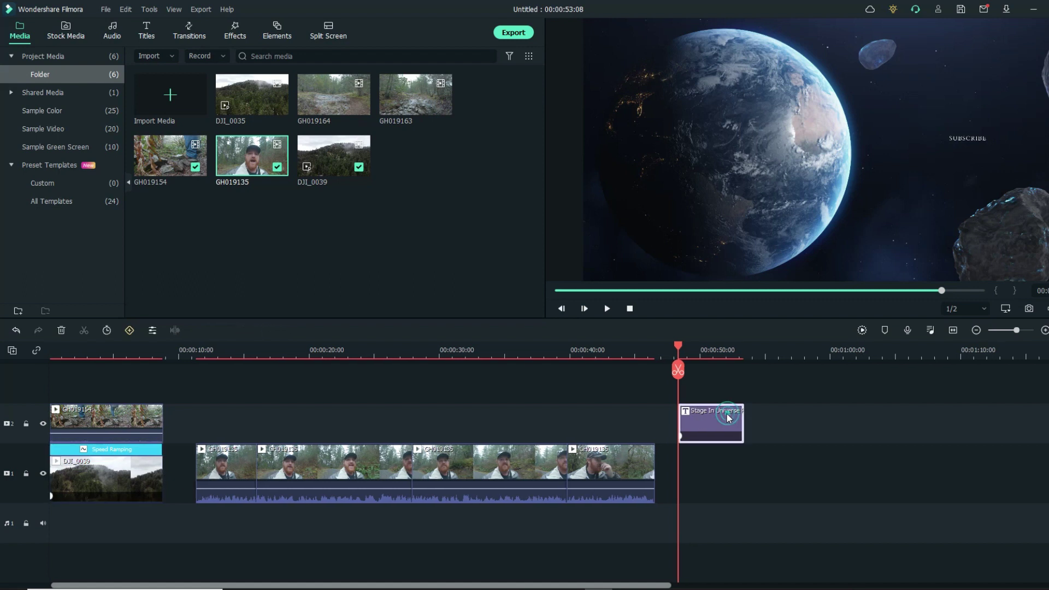
{"action": "right_click", "coordinate": [697, 423]}
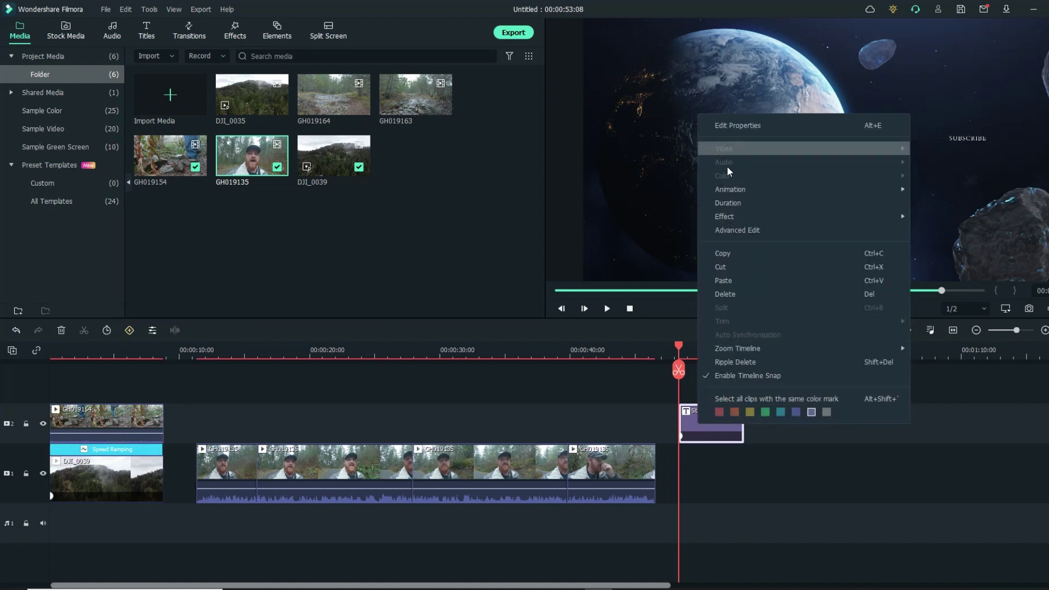
{"action": "left_click", "coordinate": [732, 295]}
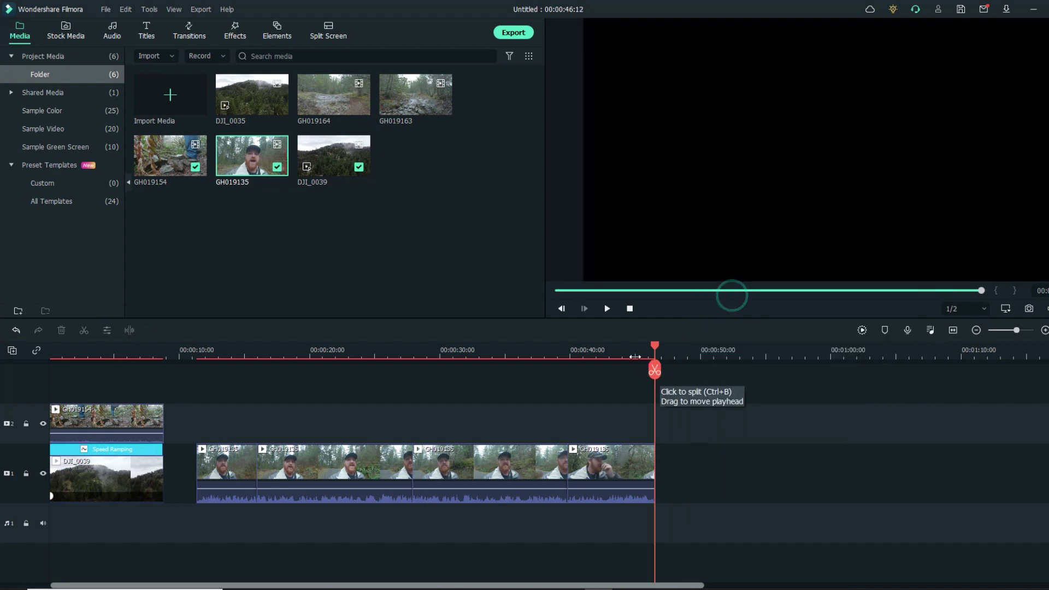
Return the playhead to 00:00:00 and zoom the timeline out until the ruler spans about 1:40
{"action": "left_click_drag", "start_coordinate": [653, 344], "coordinate": [52, 349]}
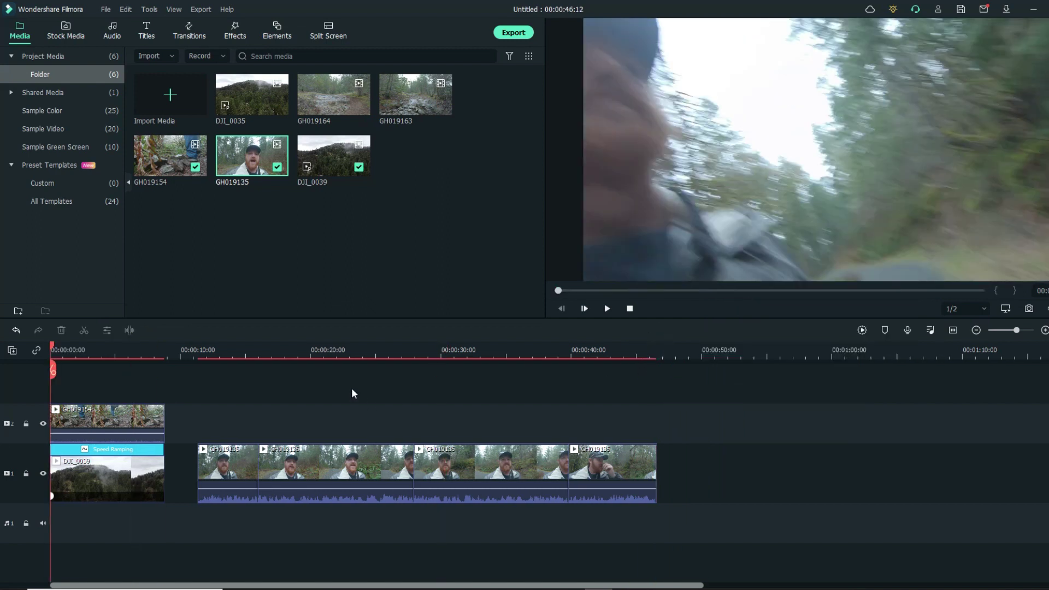
{"action": "left_click_drag", "start_coordinate": [417, 346], "coordinate": [464, 346]}
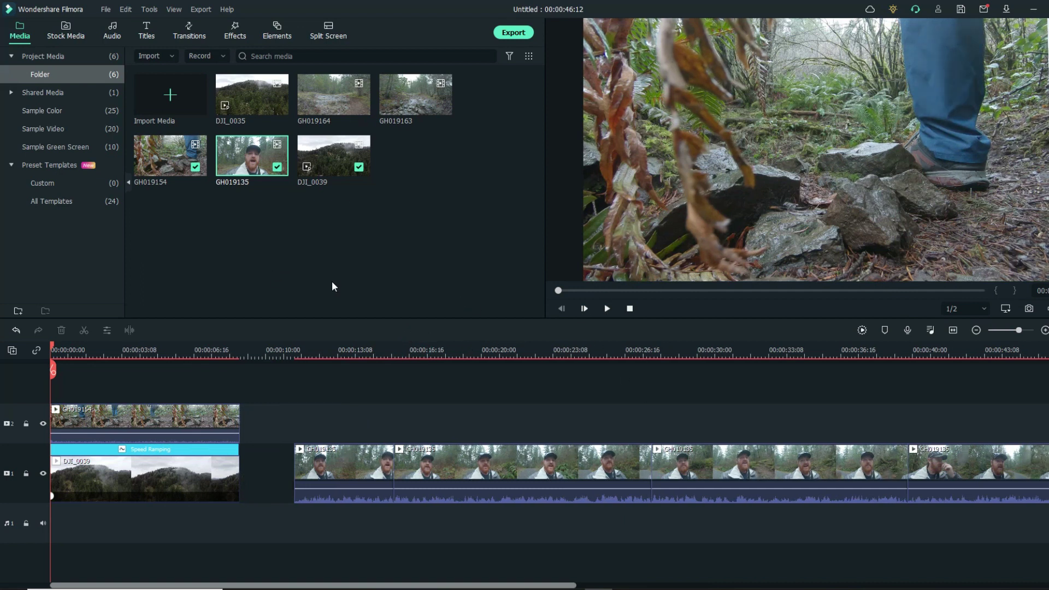
{"action": "left_click_drag", "start_coordinate": [703, 354], "coordinate": [639, 350]}
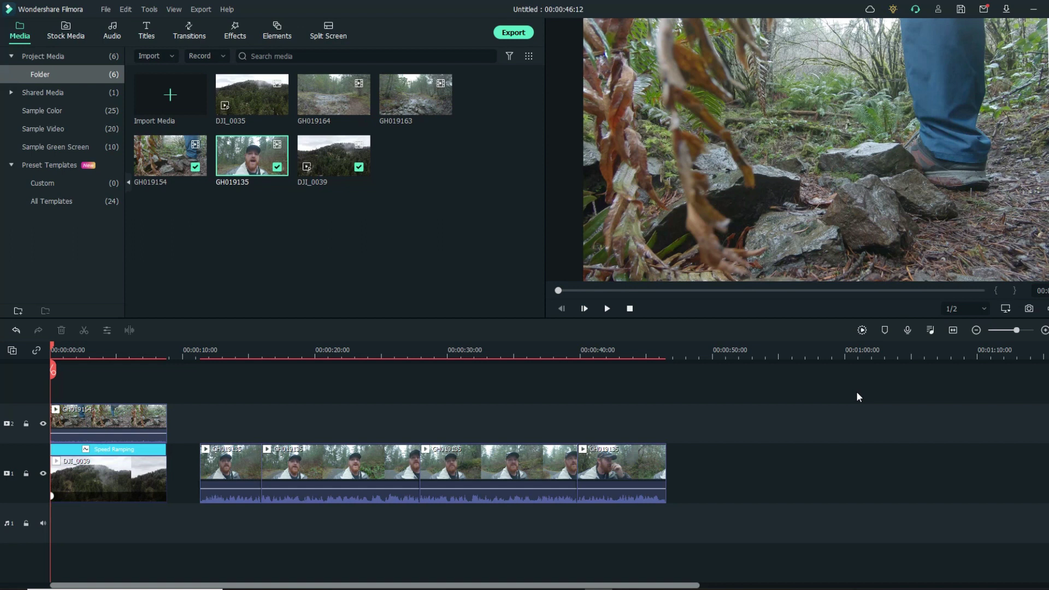
{"action": "left_click_drag", "start_coordinate": [796, 352], "coordinate": [762, 351]}
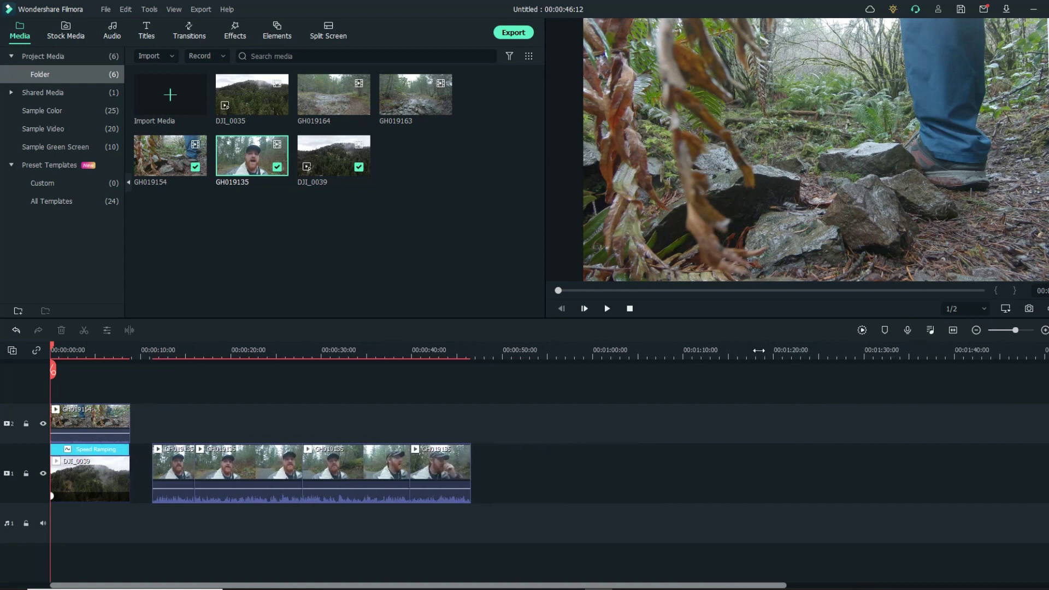